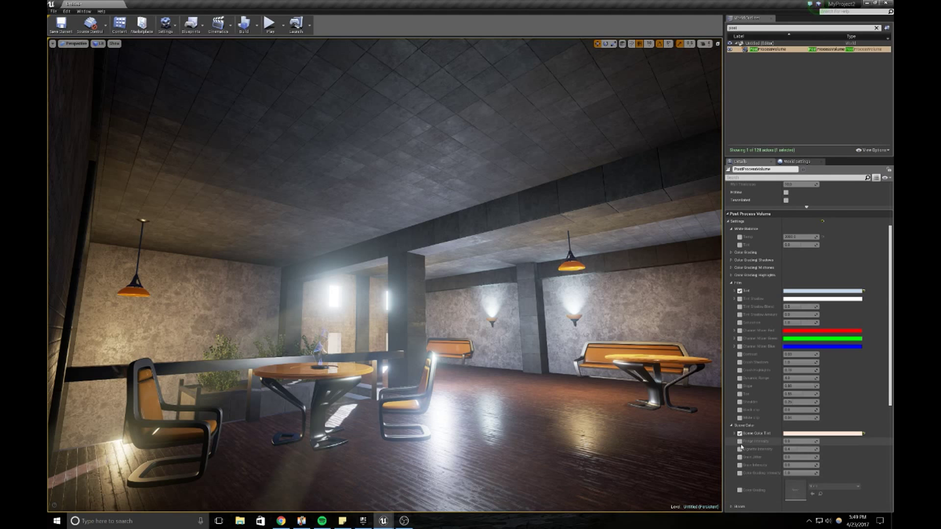
Enable the Fringe Intensity override on the cafe's PostProcessVolume.
left_click(740, 441)
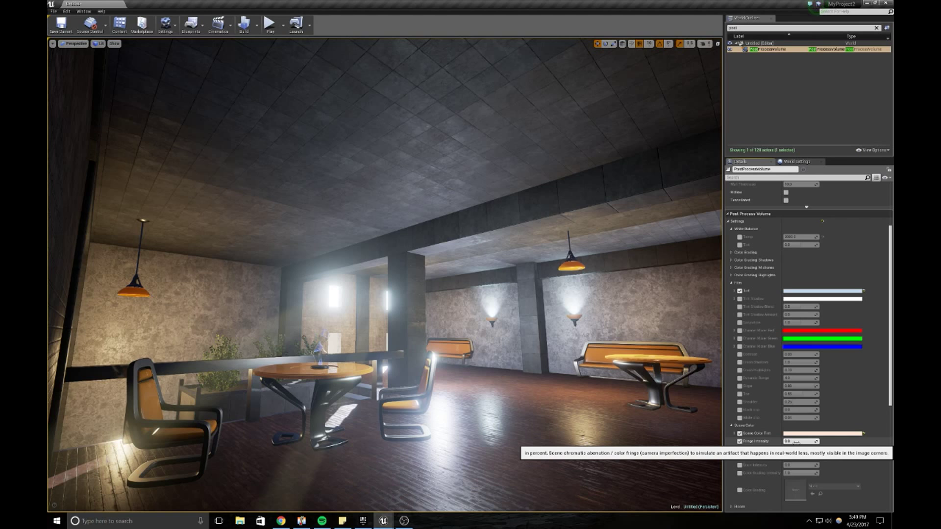
Set the Fringe Intensity to 0.5.
left_click(796, 441)
type(".75")
key("Return")
type(".5")
key("Return")
type("0.5")
key("Return")
Override Vignette Intensity, testing values from 0.0 to 2.0 before settling lower, and enable Grain Jitter.
left_click(739, 450)
left_click(790, 449)
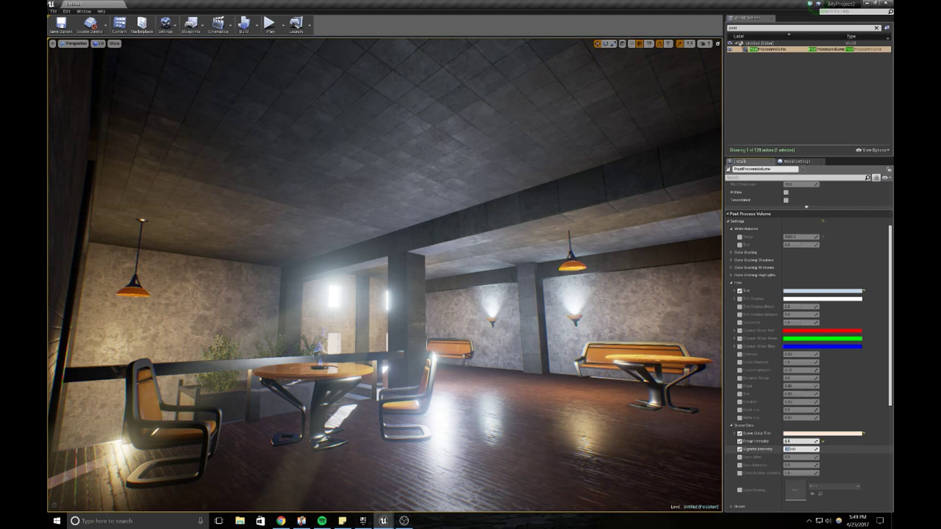
type(".6")
key("Return")
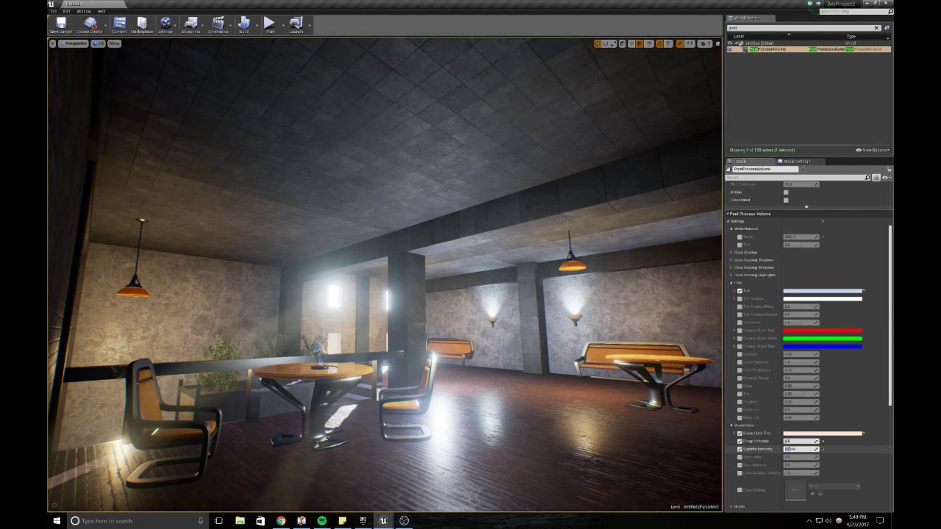
type("1.0")
key("Return")
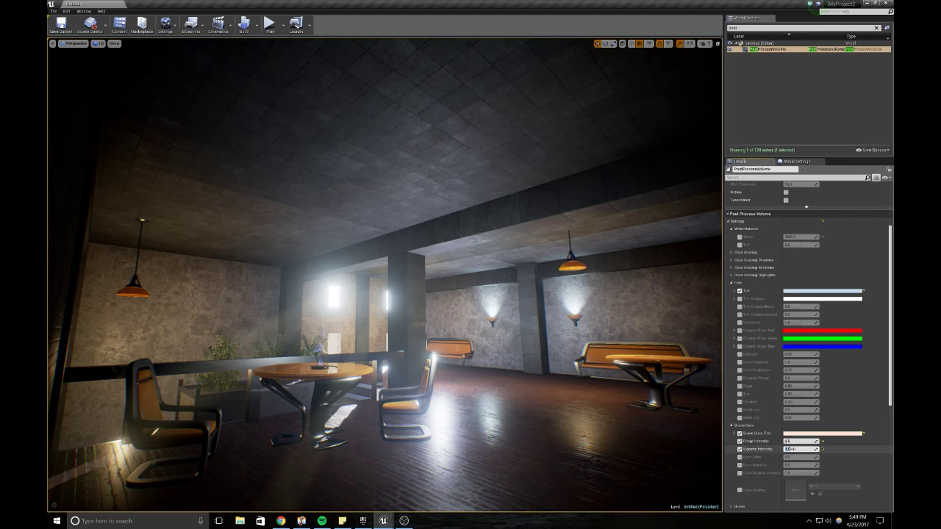
type("2.0")
key("Return")
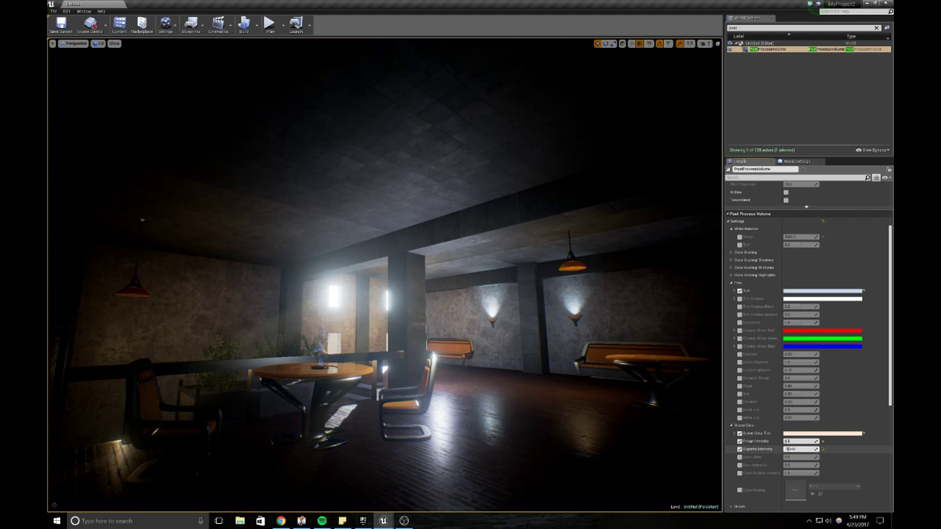
key("Return")
type("0.0")
key("Return")
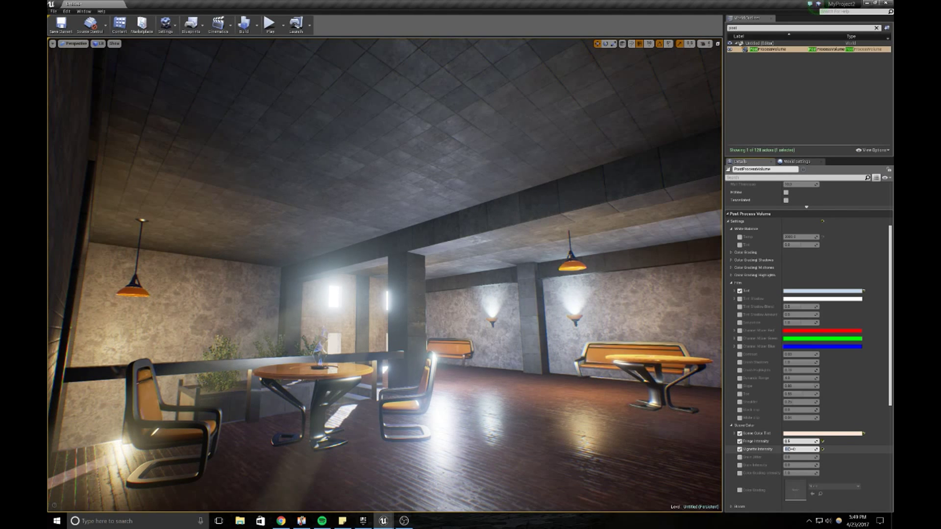
key("Return")
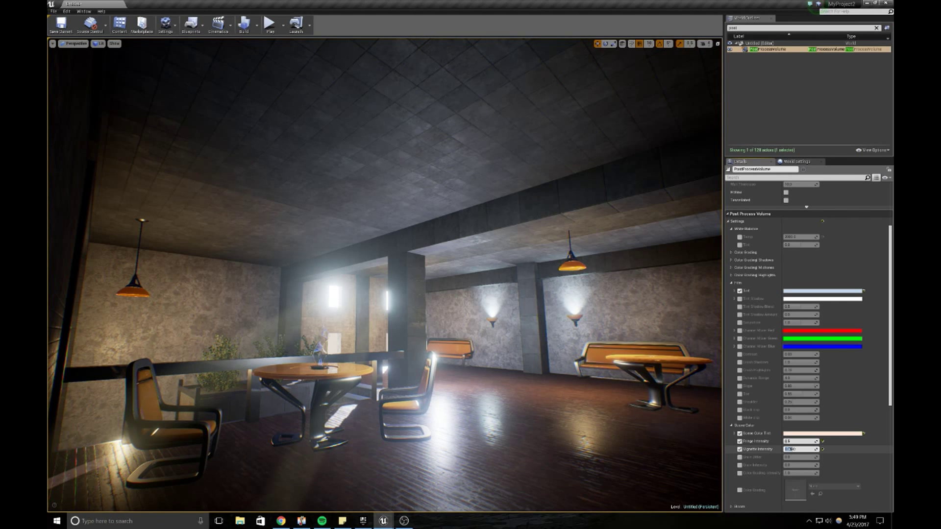
type("0.3")
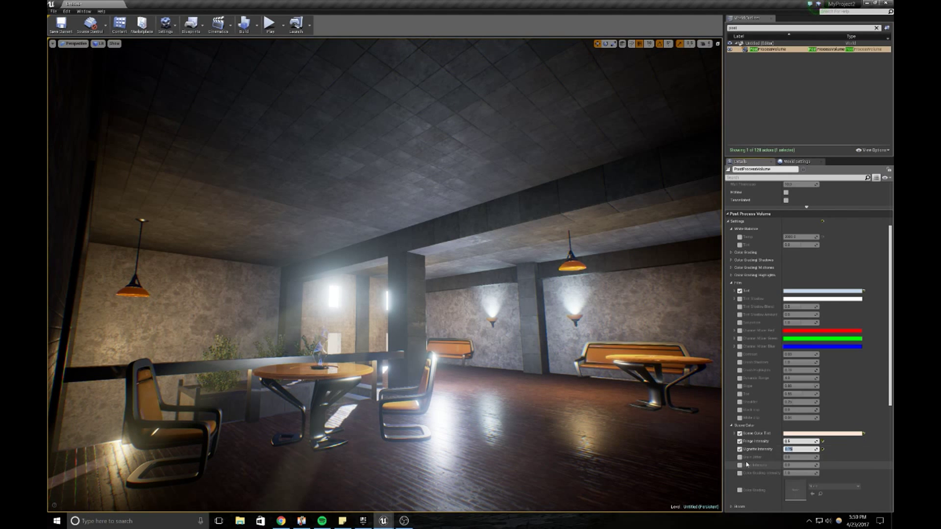
left_click(739, 457)
Set Grain Jitter and enable Grain Intensity at a light 0.1.
left_click(791, 458)
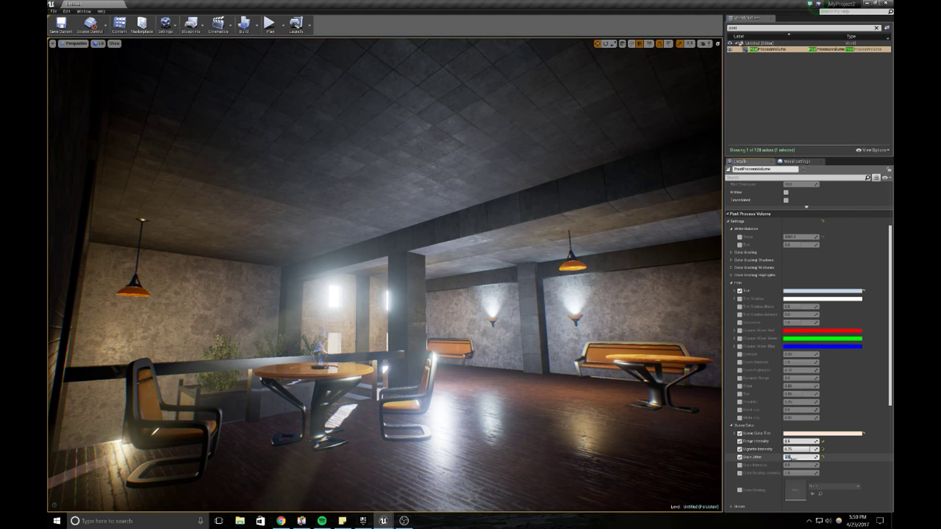
left_click(739, 465)
left_click(797, 465)
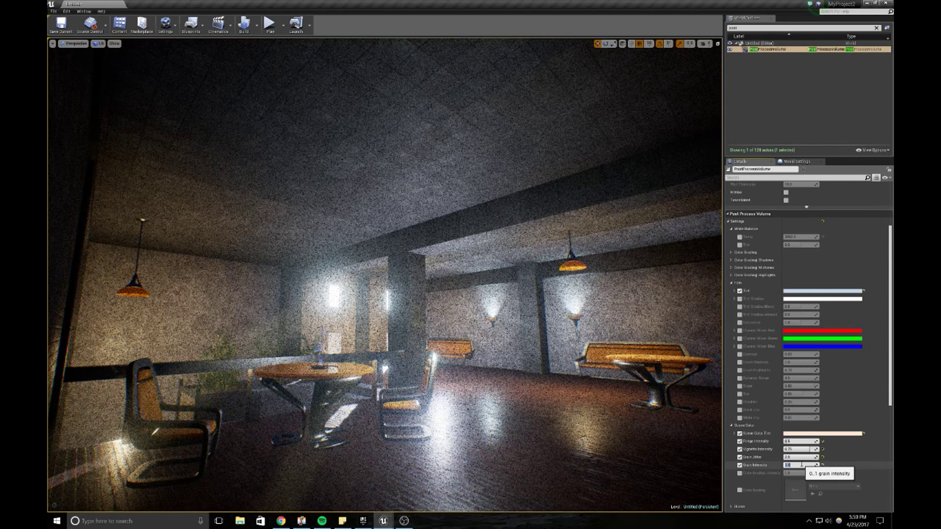
key("Return")
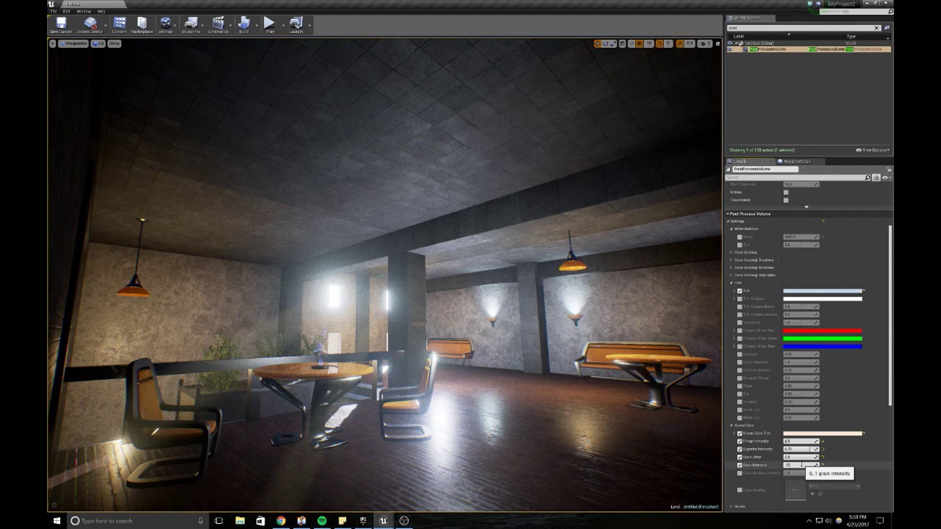
left_click(802, 465)
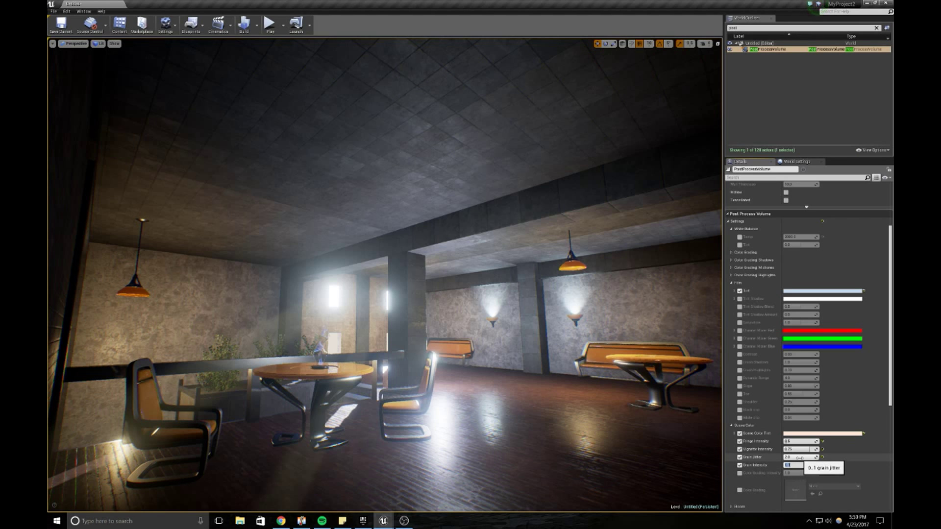
Scroll down to the Bloom category and expand it.
scroll(810, 447, "down", 3)
scroll(810, 447, "down", 1)
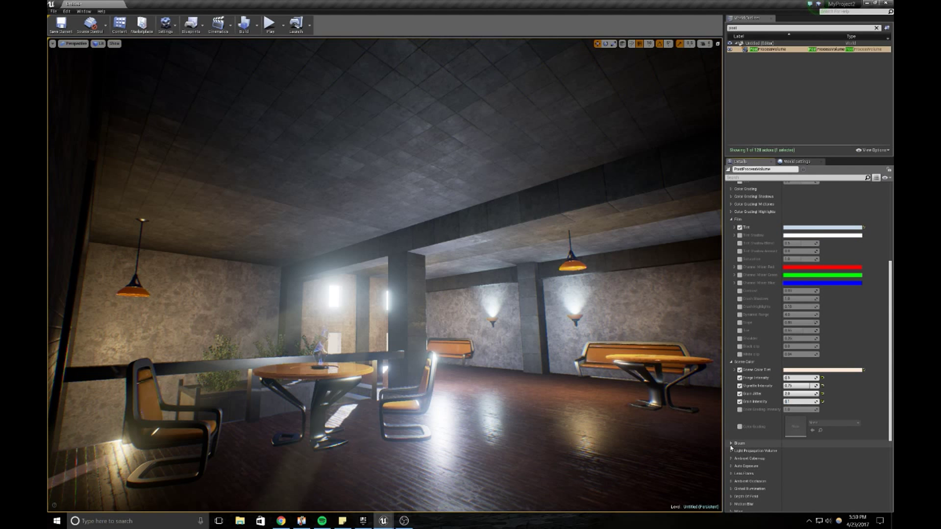
left_click(731, 444)
Set Bloom Intensity to 2, then lower it to 1.
left_click(788, 451)
type("2")
key("Return")
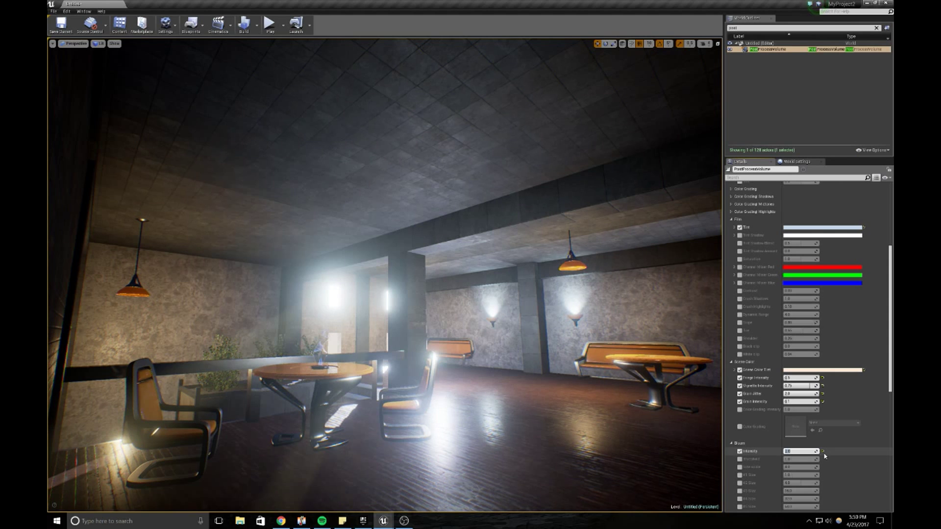
type("1")
key("Return")
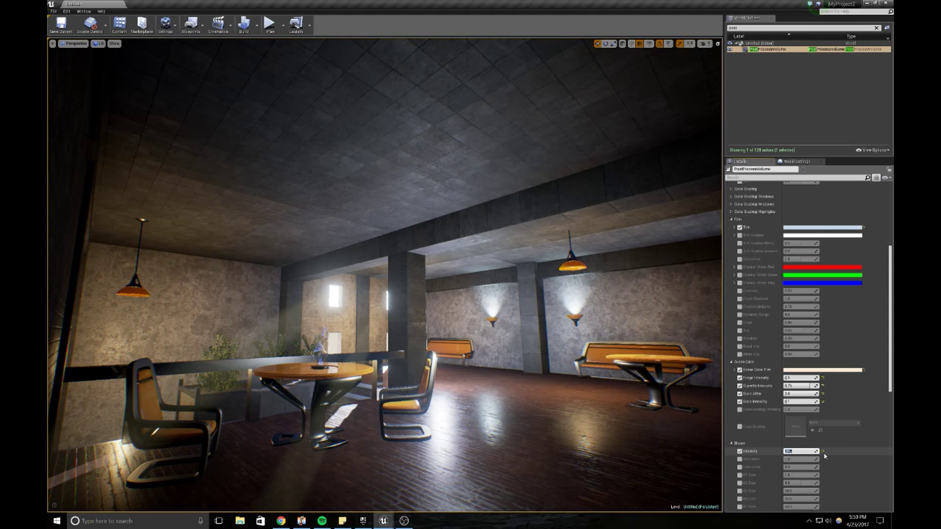
Scroll down and expand the Auto Exposure settings.
scroll(774, 468, "down", 5)
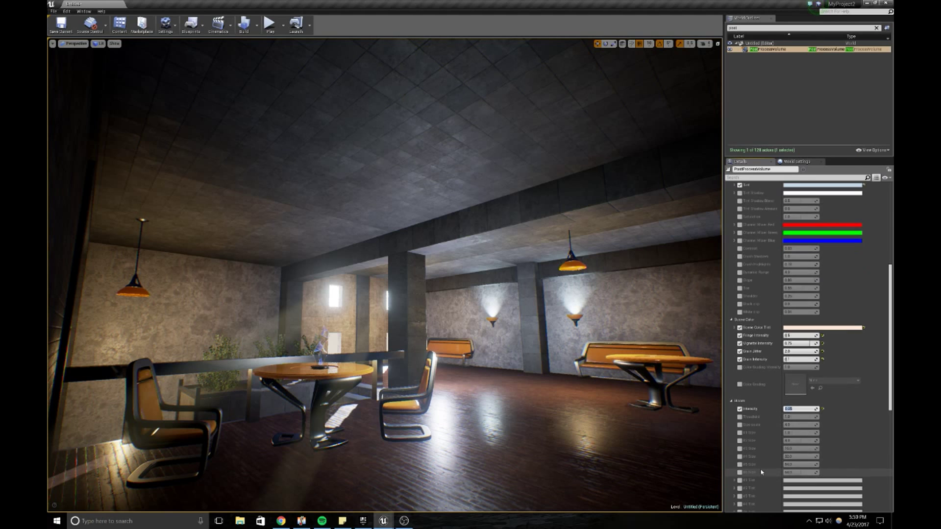
scroll(761, 472, "down", 5)
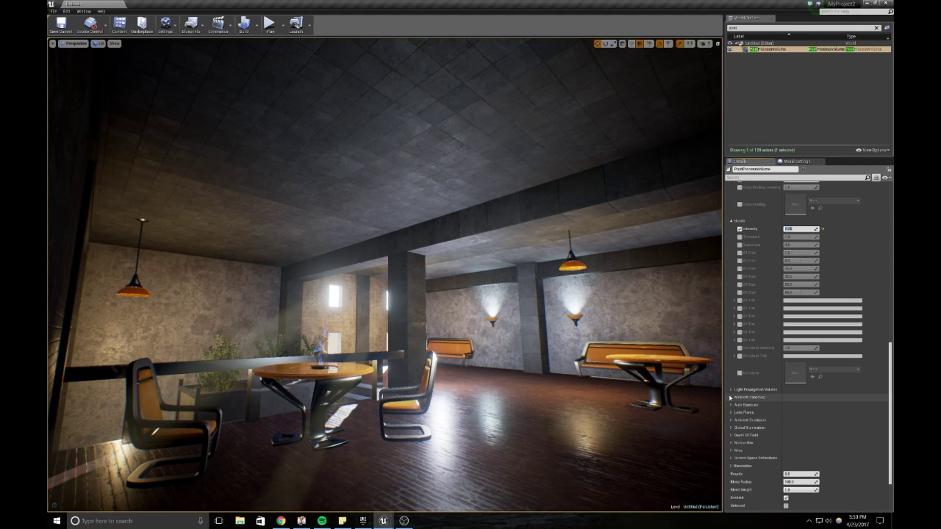
left_click(731, 405)
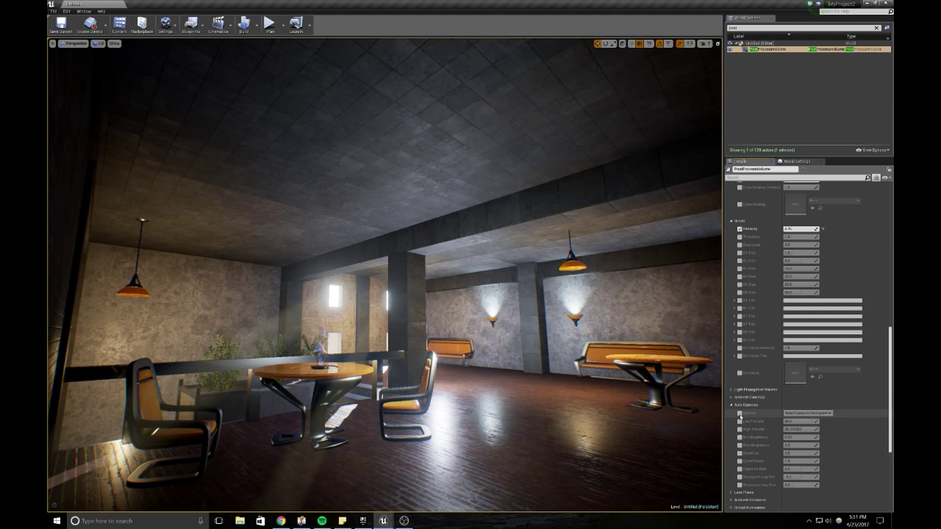
Collapse Auto Exposure and override the lens flare Intensity at 2.0.
left_click(731, 405)
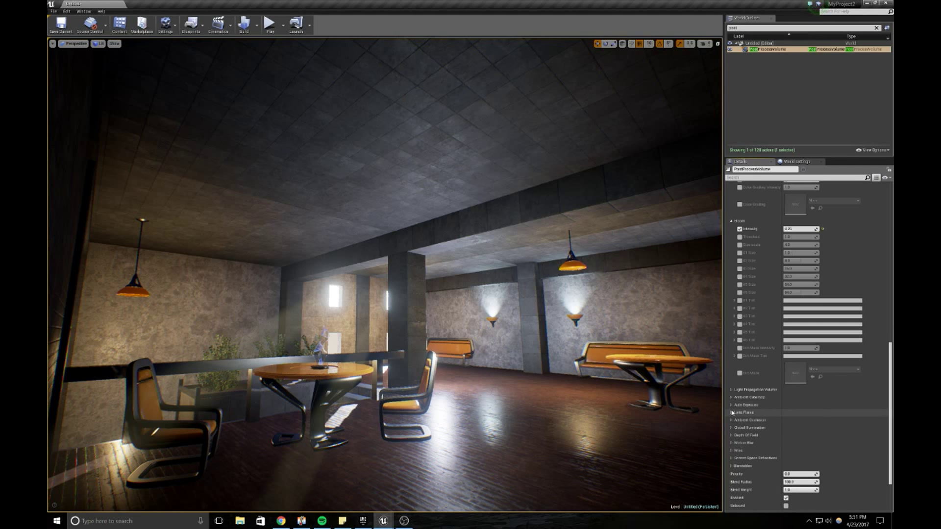
left_click(732, 413)
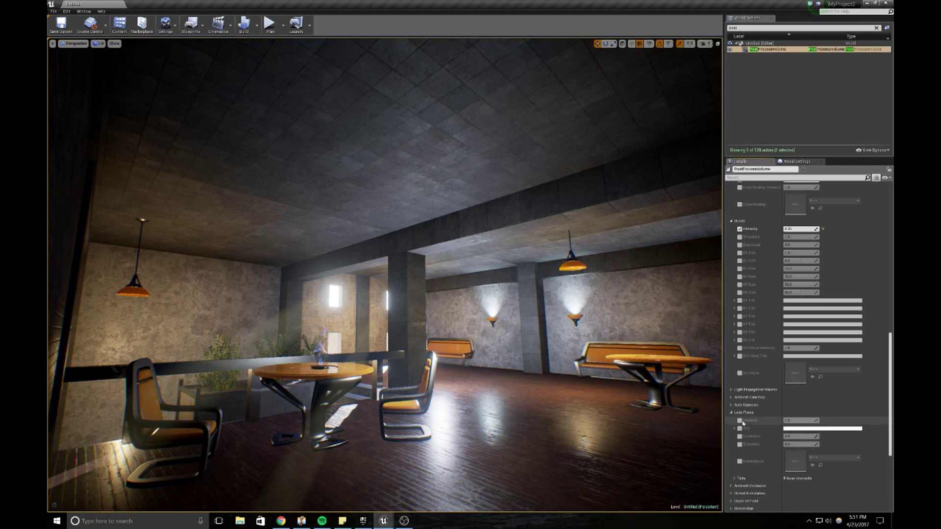
left_click(740, 421)
left_click(795, 421)
type("2")
key("Return")
Try a lens flare tint but cancel to keep it white, then expand Ambient Occlusion.
left_click(740, 429)
left_click(790, 429)
mouse_move(696, 395)
left_mouse_down()
mouse_move(711, 380)
mouse_move(688, 367)
mouse_move(668, 390)
mouse_move(690, 405)
left_mouse_up()
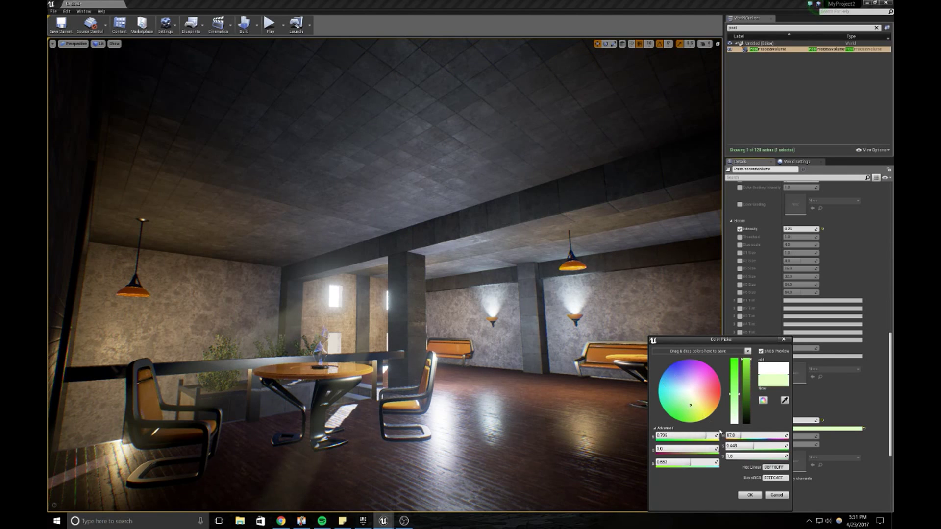
left_click(776, 494)
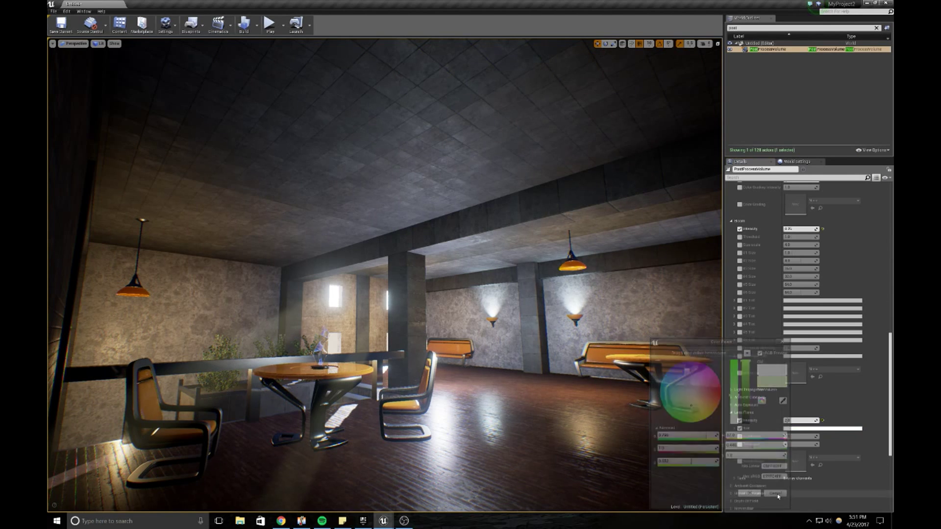
left_click(733, 412)
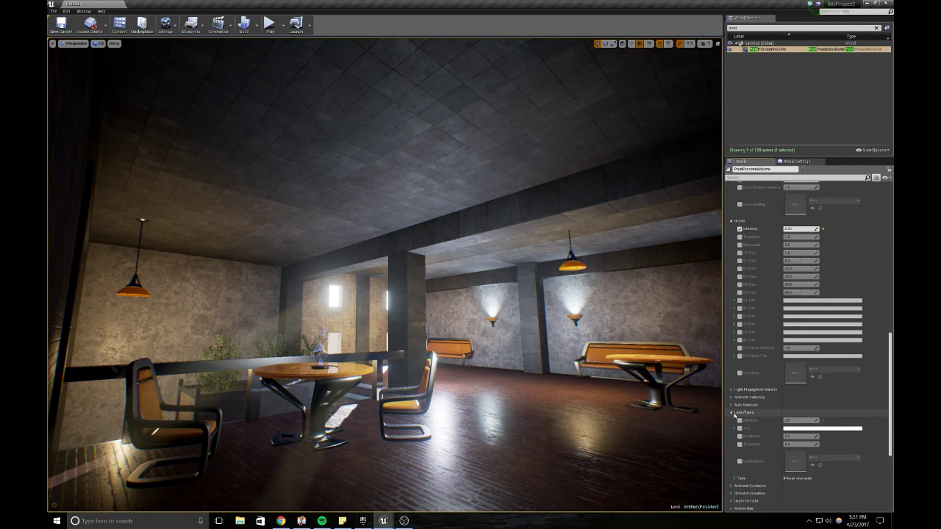
left_click(742, 420)
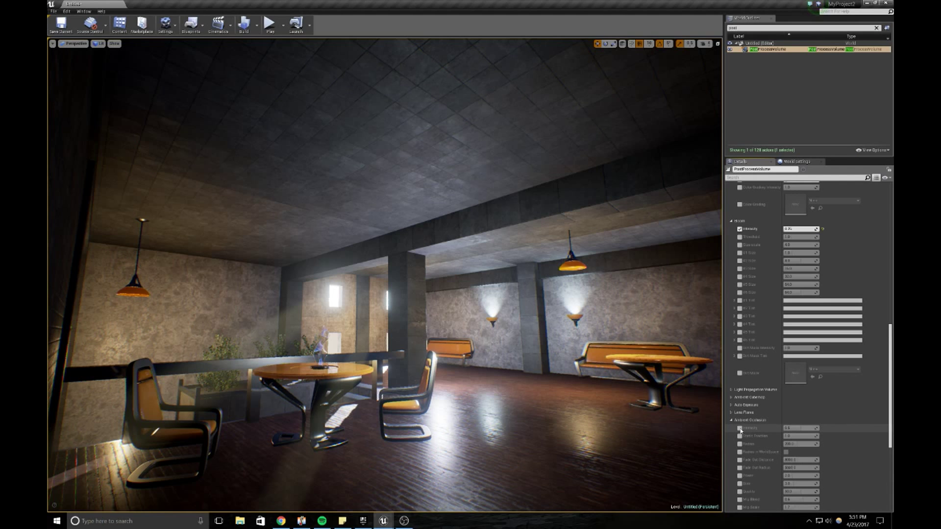
Override the Ambient Occlusion Intensity at 0.75.
left_click(739, 428)
left_click(796, 428)
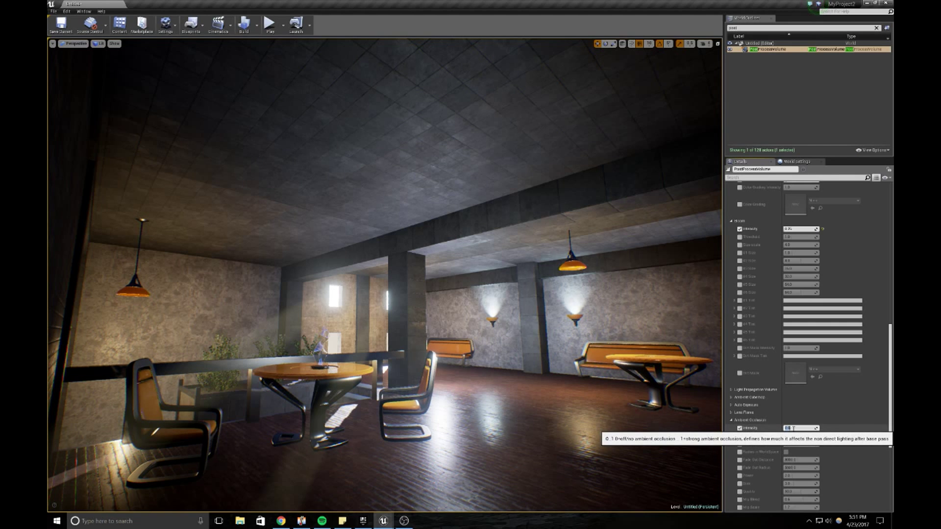
key("BackSpace")
type(".75")
key("Return")
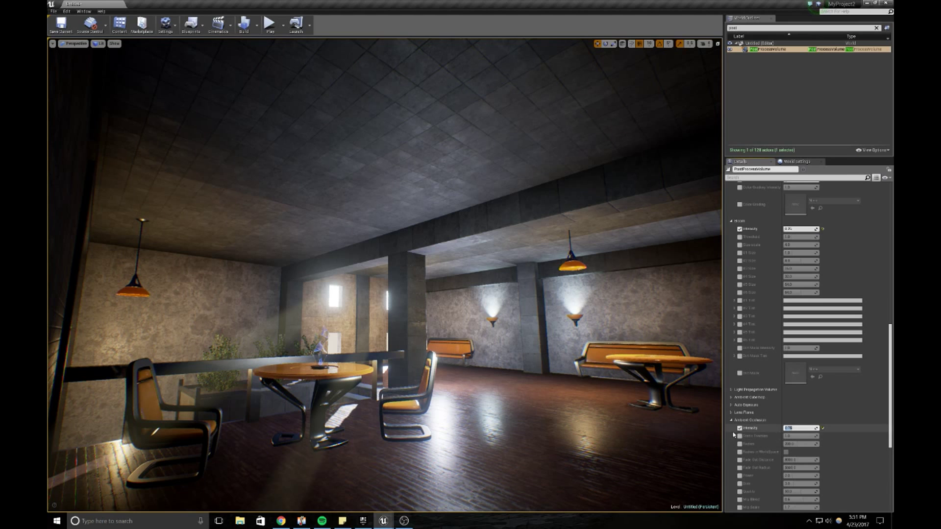
Enable Global Illumination's Indirect Lighting Color and pick a light blue.
scroll(740, 481, "down", 2)
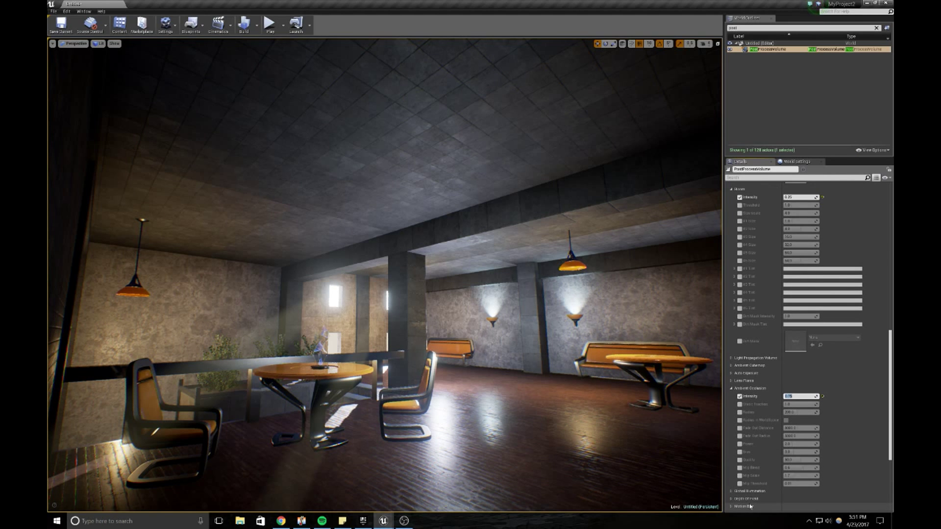
scroll(749, 506, "down", 1)
left_click(732, 480)
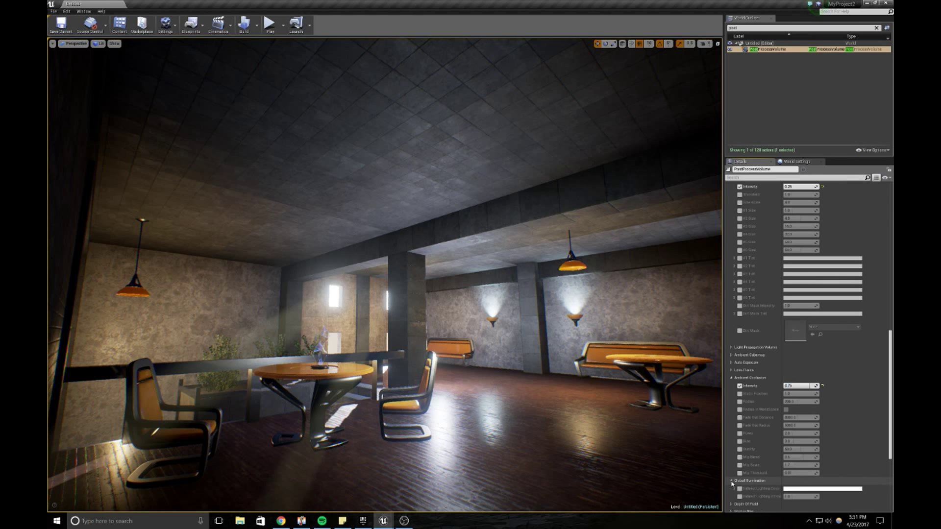
left_click(739, 489)
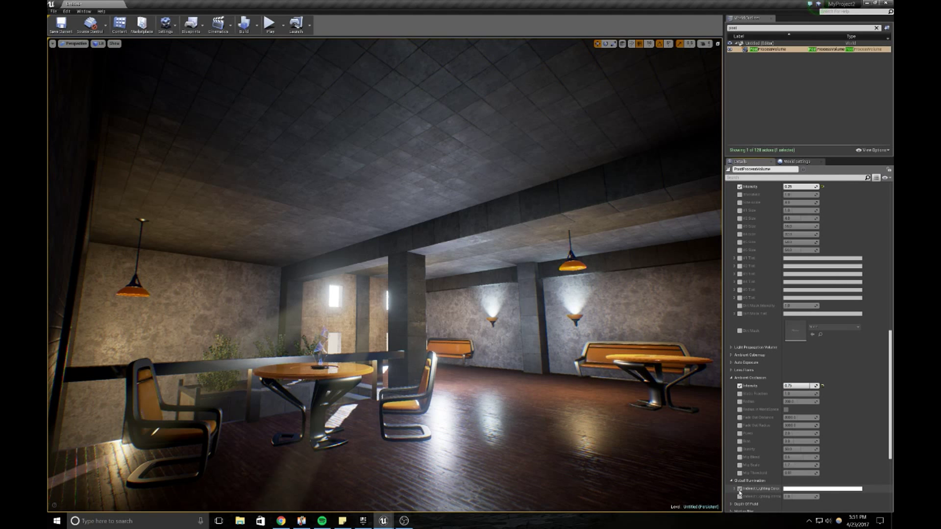
left_click(822, 488)
mouse_move(689, 399)
left_mouse_down()
mouse_move(688, 382)
mouse_move(697, 395)
left_mouse_up()
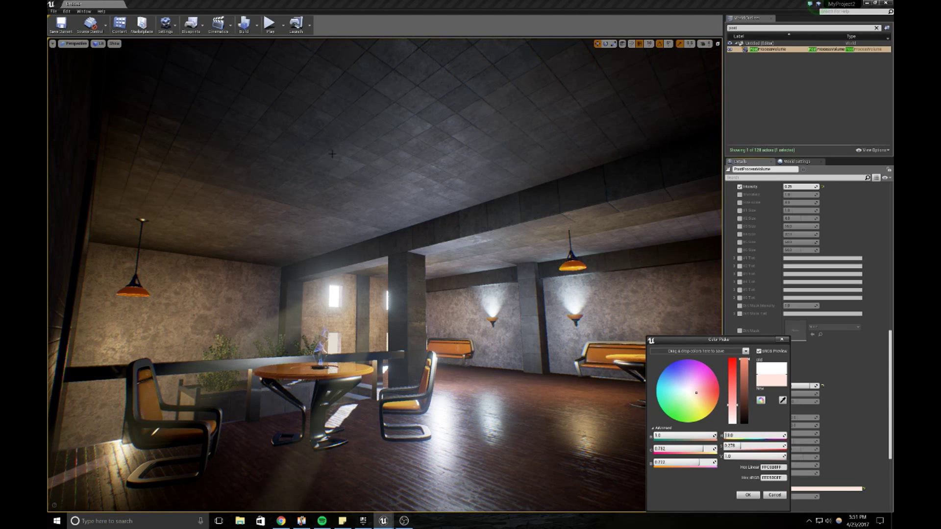
left_click_drag(695, 392, 672, 386)
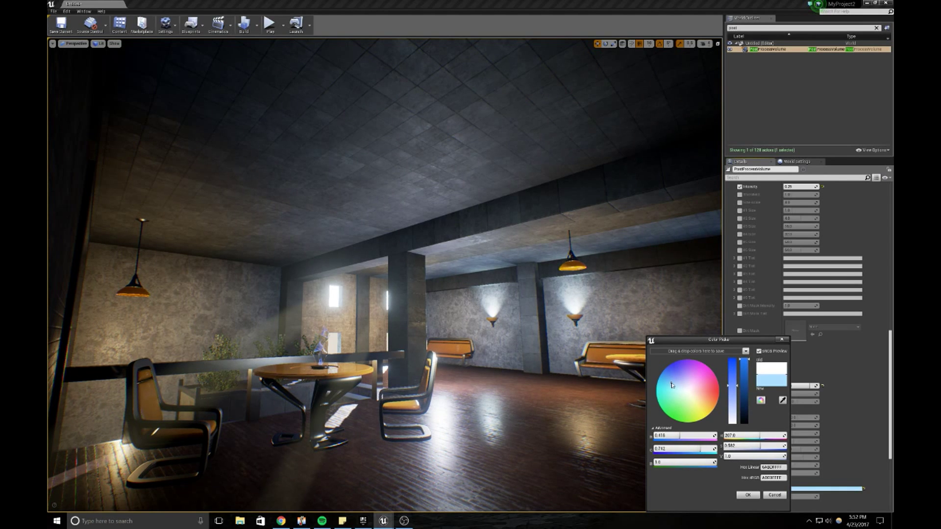
left_click(740, 496)
Darken the indirect lighting colour to a muted blue and collapse Global Illumination.
scroll(740, 495, "down", 3)
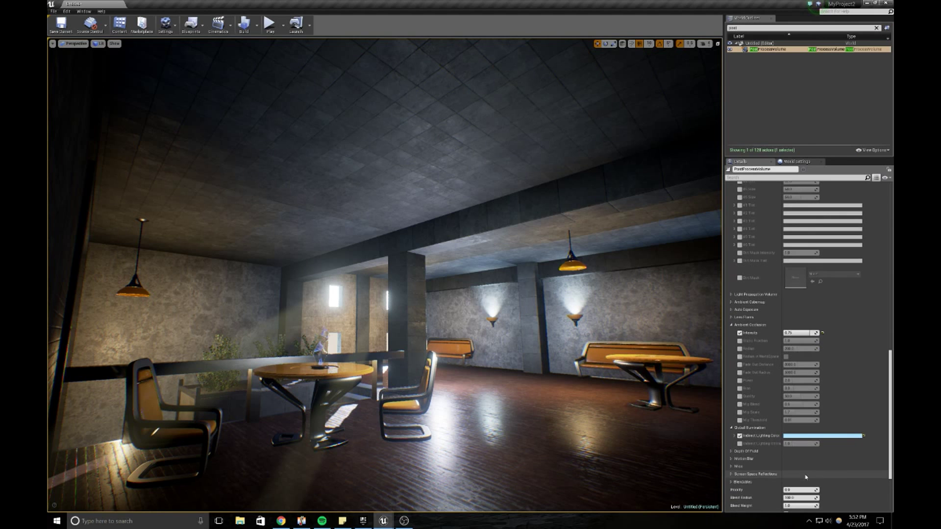
left_click(804, 435)
left_click_drag(754, 374, 754, 388)
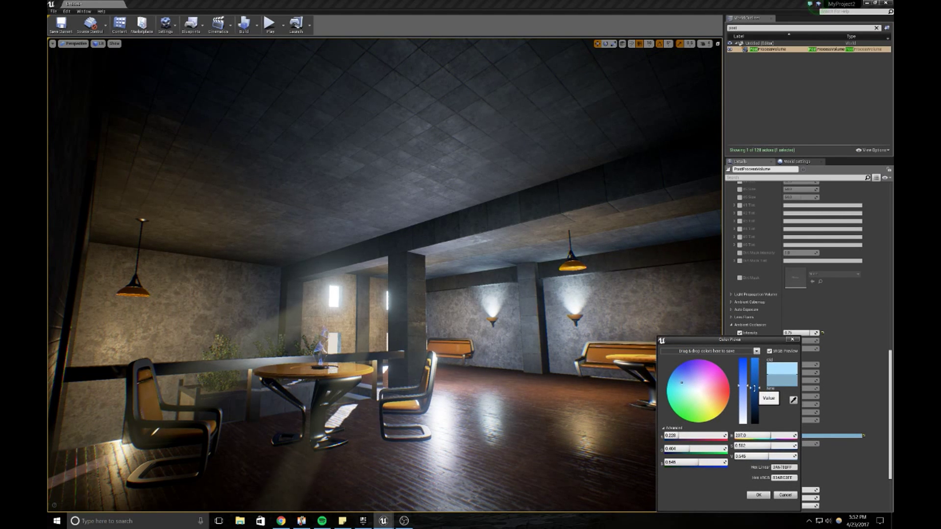
left_click(758, 495)
scroll(749, 444, "down", 1)
left_click(731, 417)
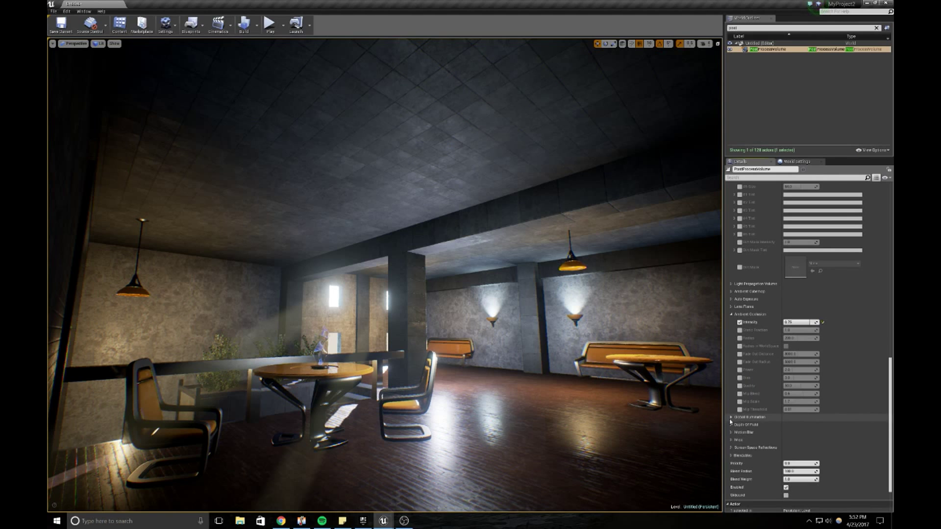
Review the Depth of Field and Screen Space Reflections settings, then open the Modes placement panel.
left_click(730, 426)
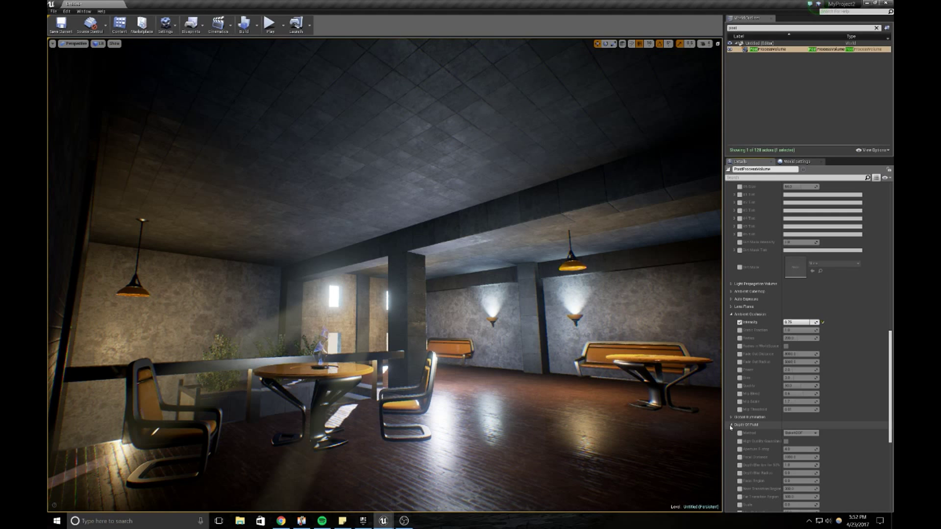
left_click(733, 426)
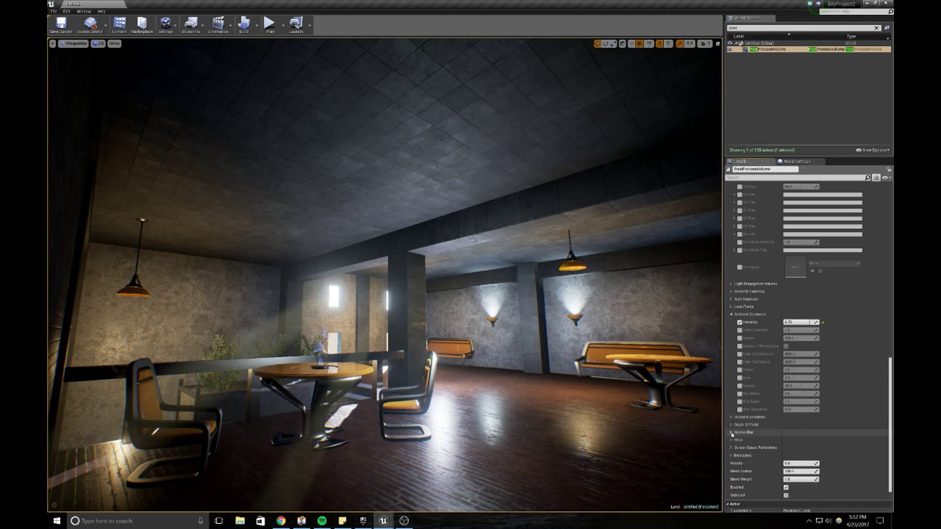
left_click(731, 447)
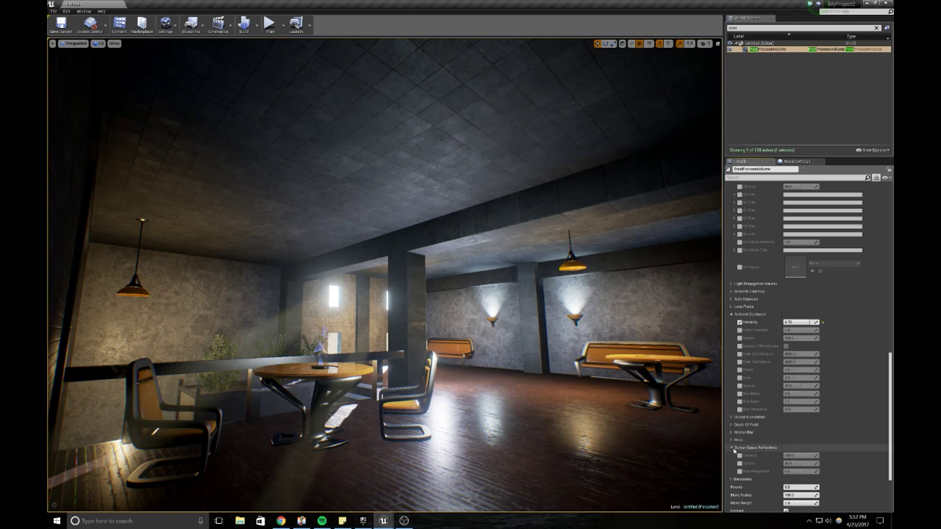
left_click(732, 448)
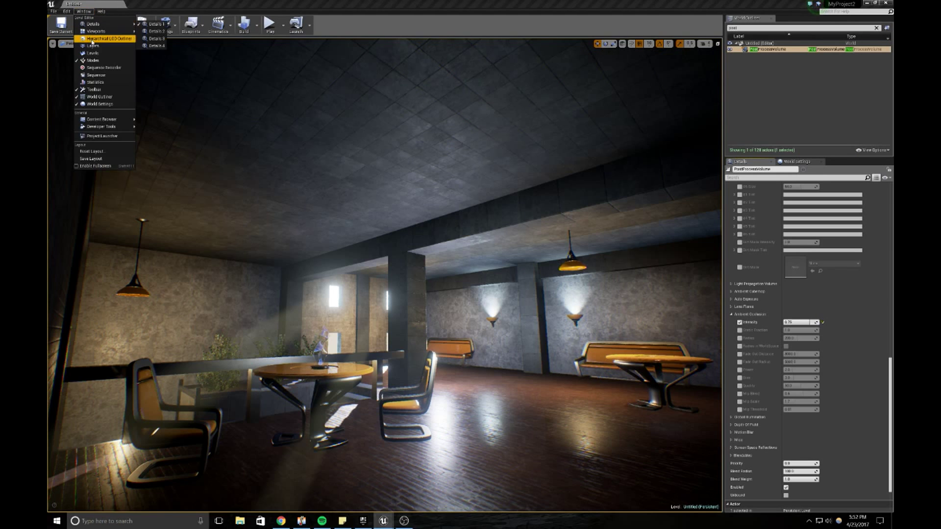
left_click(93, 60)
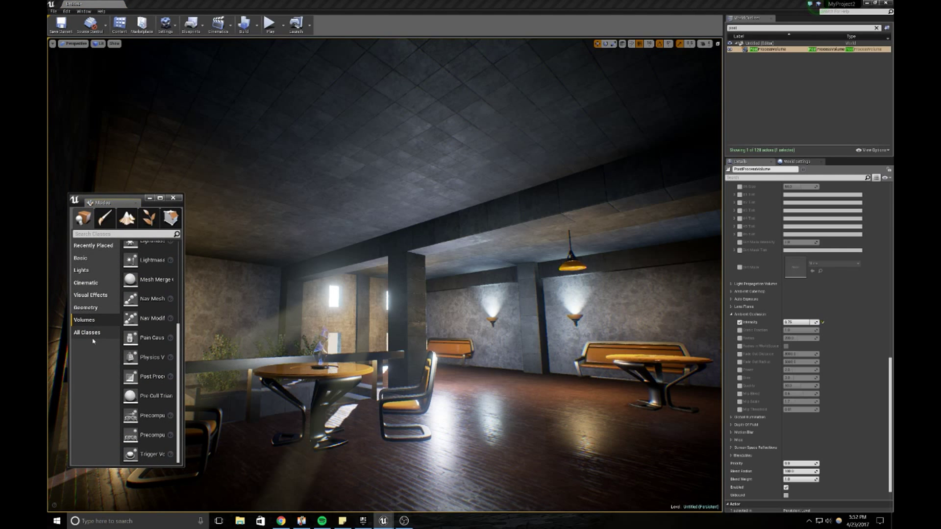
Place a Sphere Reflection Capture from Visual Effects and raise it to bench height.
left_click(90, 295)
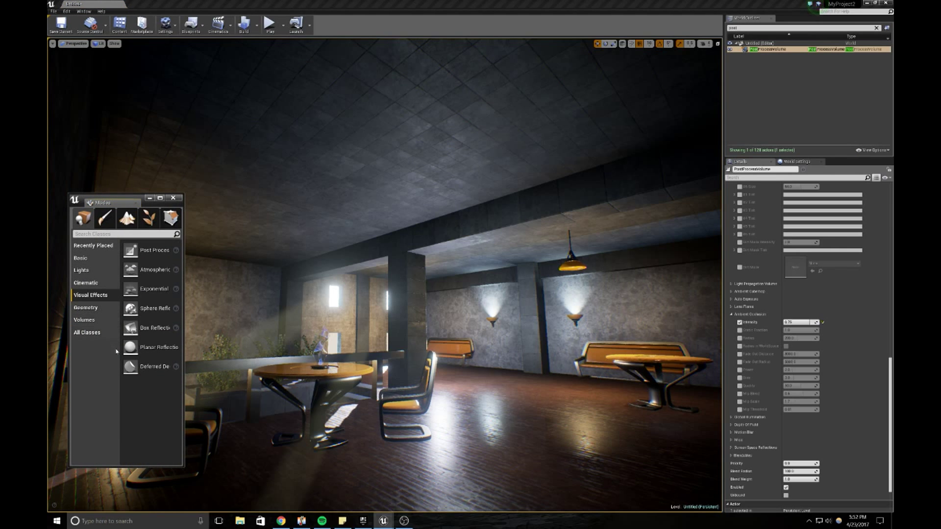
left_click_drag(294, 350, 461, 425)
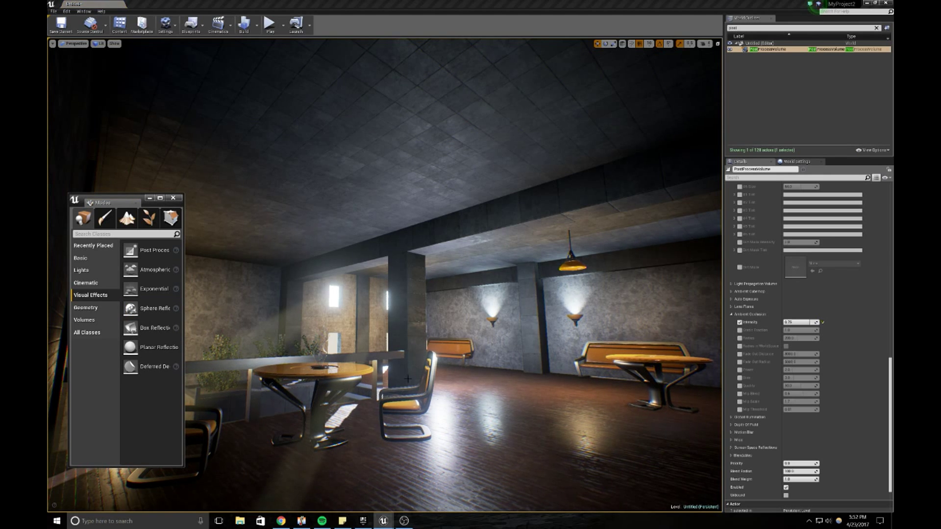
left_click(170, 200)
right_click_drag(359, 303, 352, 302)
key("g")
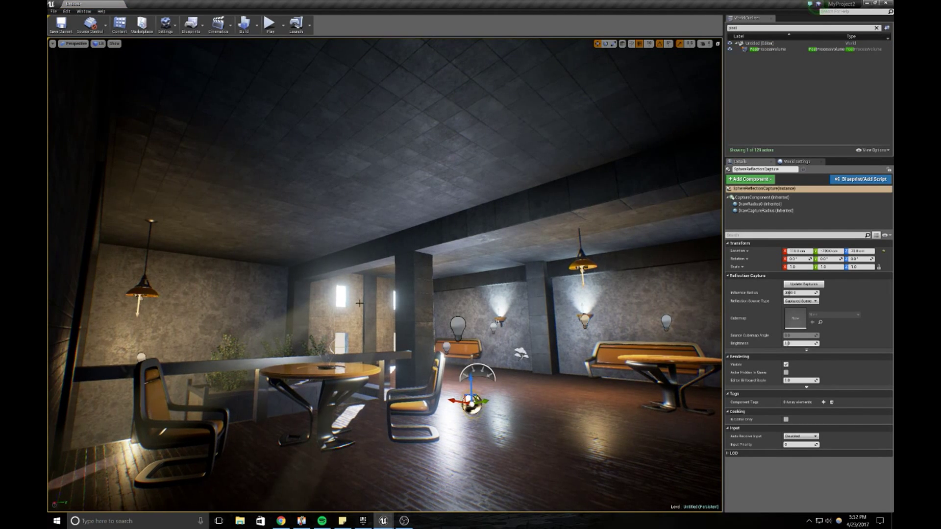
left_click_drag(469, 380, 465, 317)
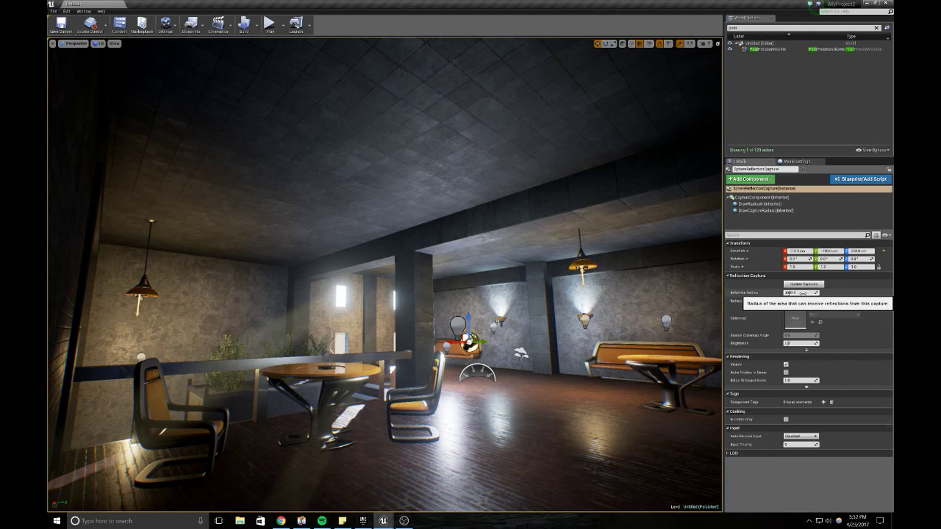
Set the capture's Influence Radius to 5000 and slide it left to about -1070 Y.
left_click(803, 294)
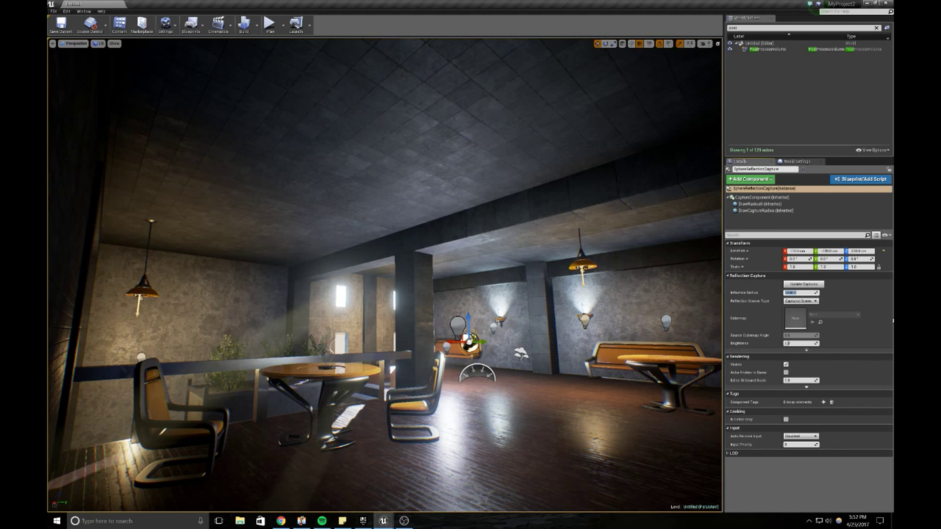
type("10")
key("Return")
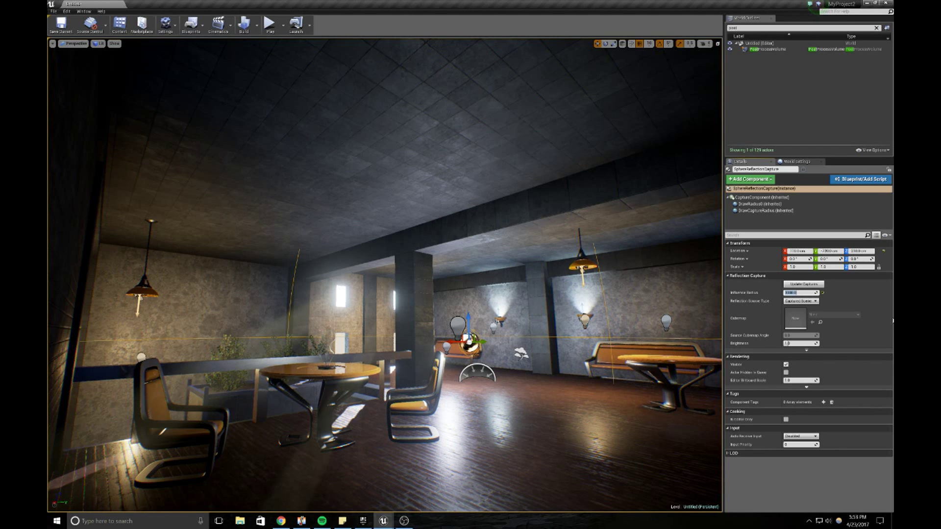
type("5000")
key("Return")
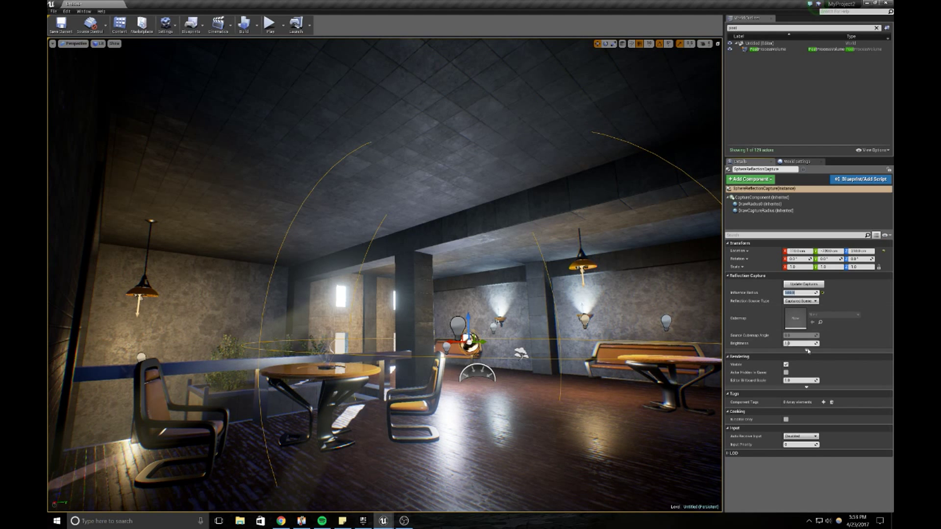
left_click_drag(483, 343, 421, 345)
left_click_drag(806, 250, 785, 251)
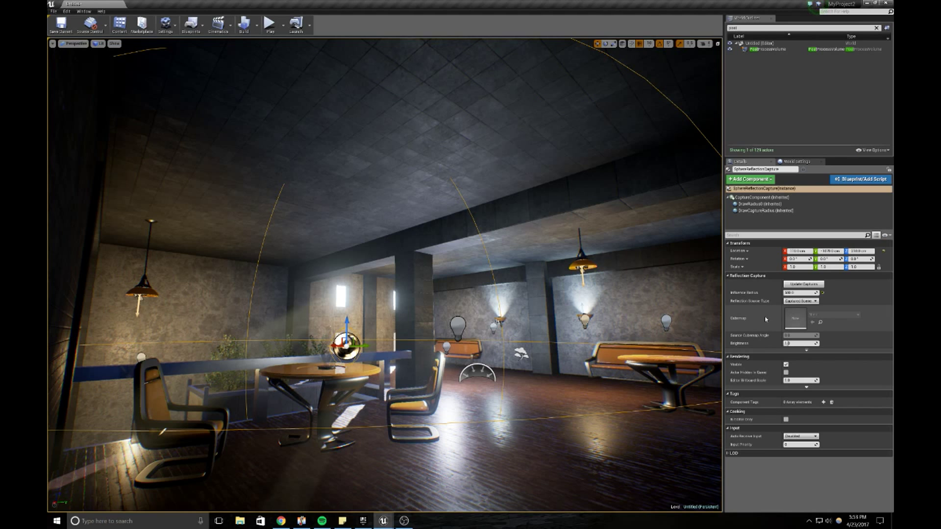
Set the capture's Brightness, trying 2 and settling on 0.5.
left_click(792, 343)
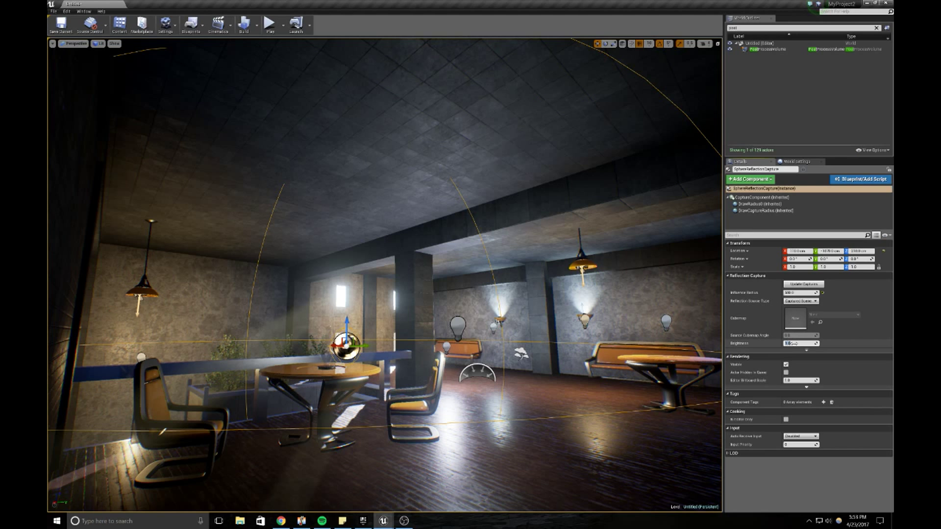
type("2")
key("Return")
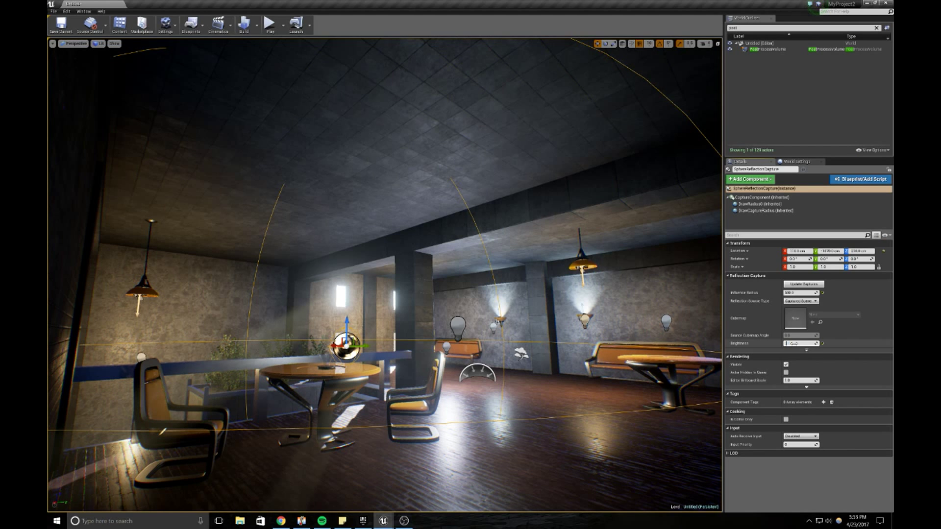
key("Return")
left_click(789, 343)
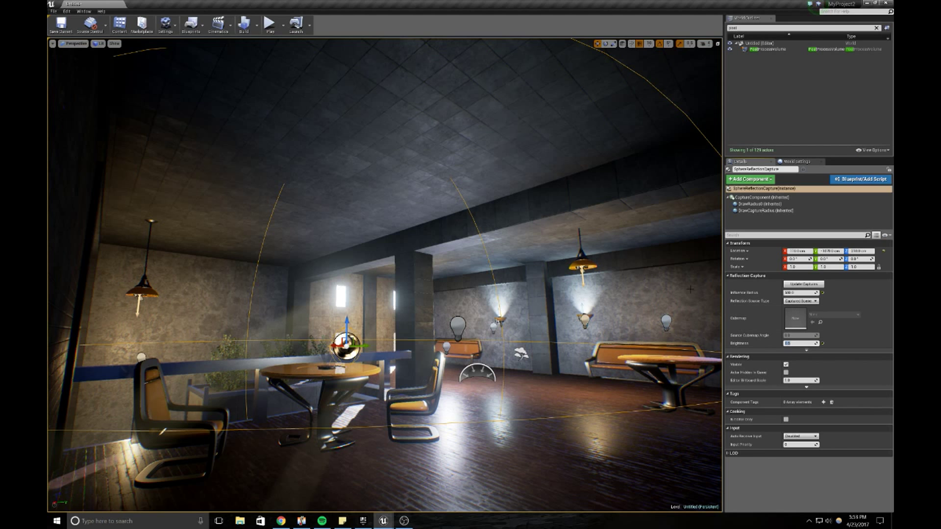
right_click_drag(690, 289, 694, 302)
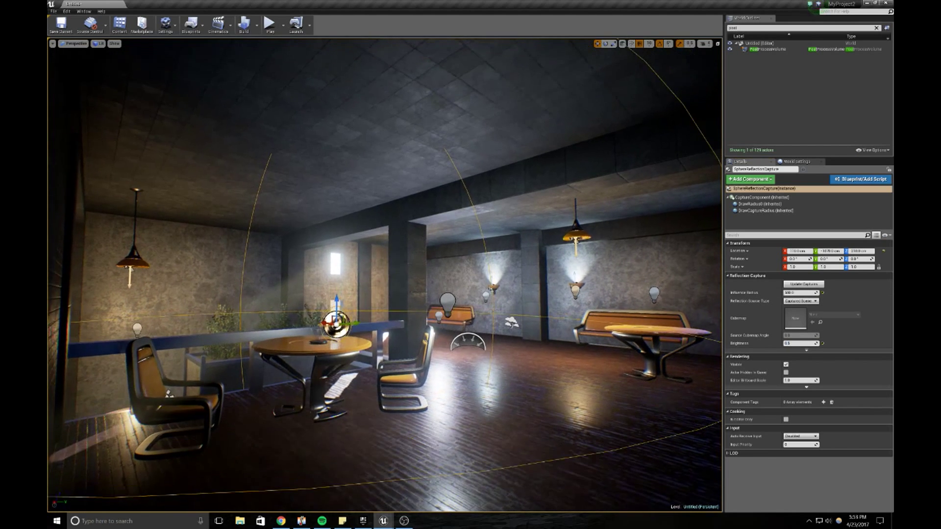
Place a copy of the reflection capture on the room's opposite side.
right_click_drag(359, 324, 354, 322)
left_click_drag(361, 324, 649, 267, "alt")
mouse_move(542, 311)
right_mouse_down()
mouse_move(532, 309)
mouse_move(545, 300)
right_mouse_up()
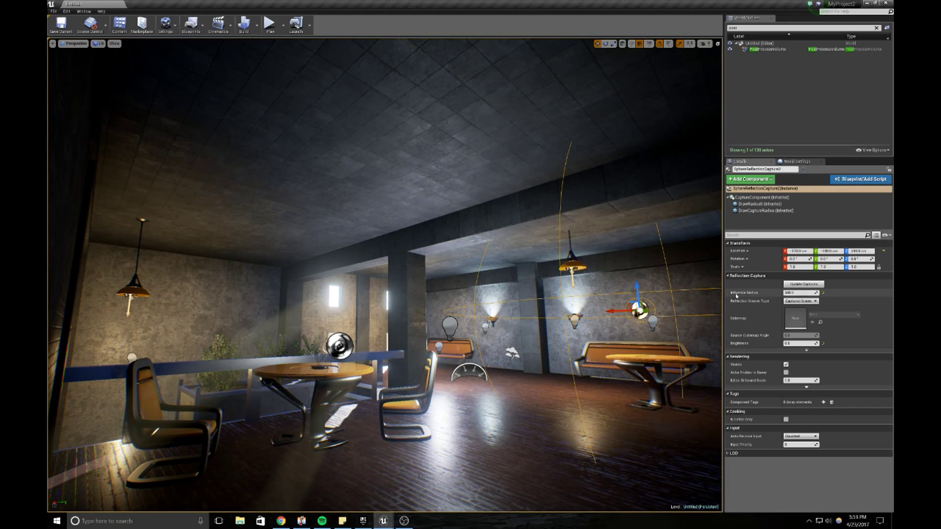
Give the new capture a 2500 Influence Radius and lower it toward the floor.
left_click(799, 293)
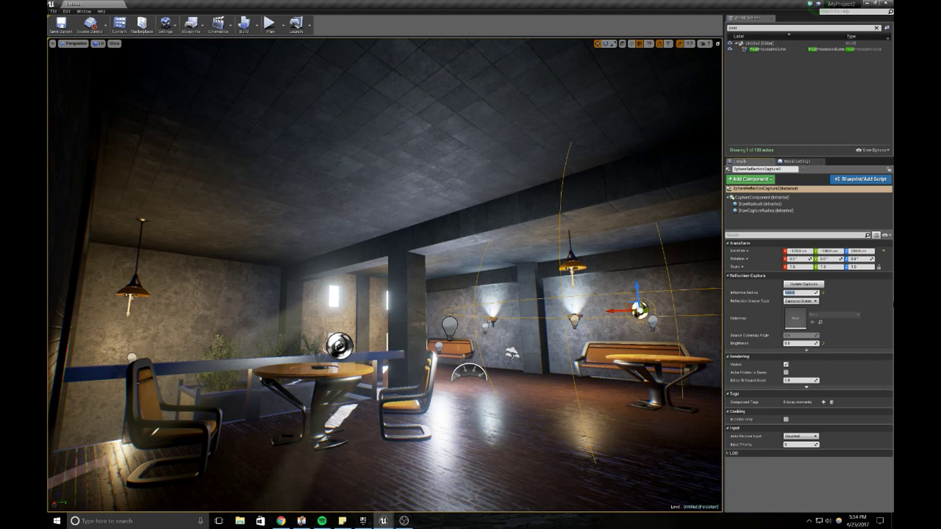
type("2500")
key("Return")
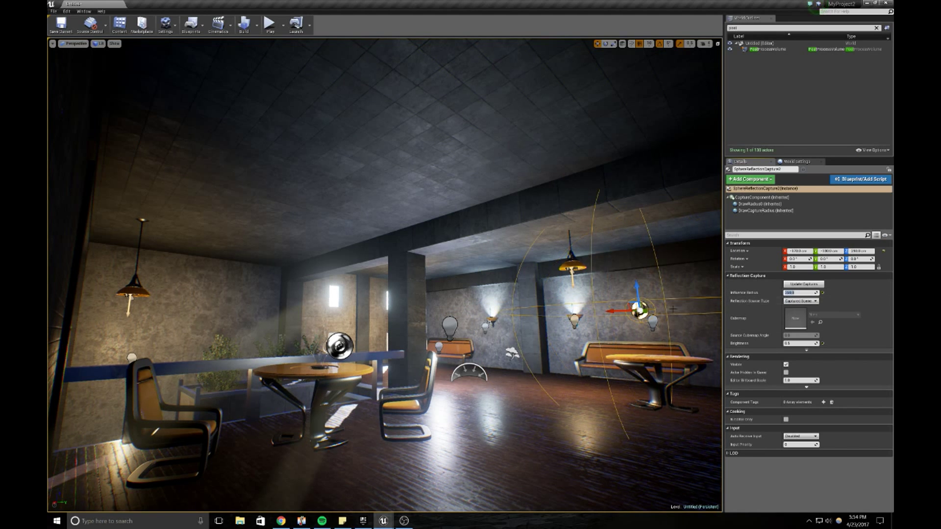
left_click_drag(636, 288, 192, 337)
left_click_drag(150, 299, 171, 327)
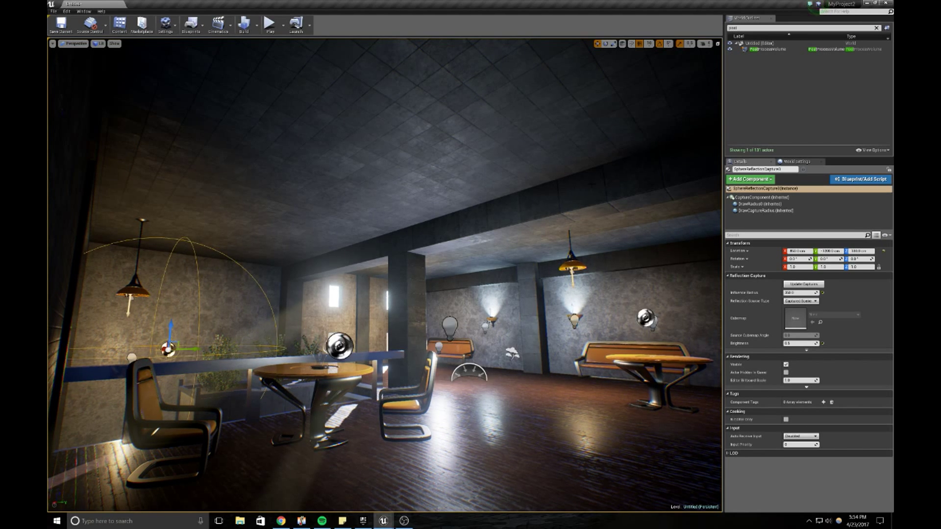
Enable the Screen Space Reflections Intensity, Quality and Max Roughness overrides on the PostProcessVolume.
left_click(766, 49)
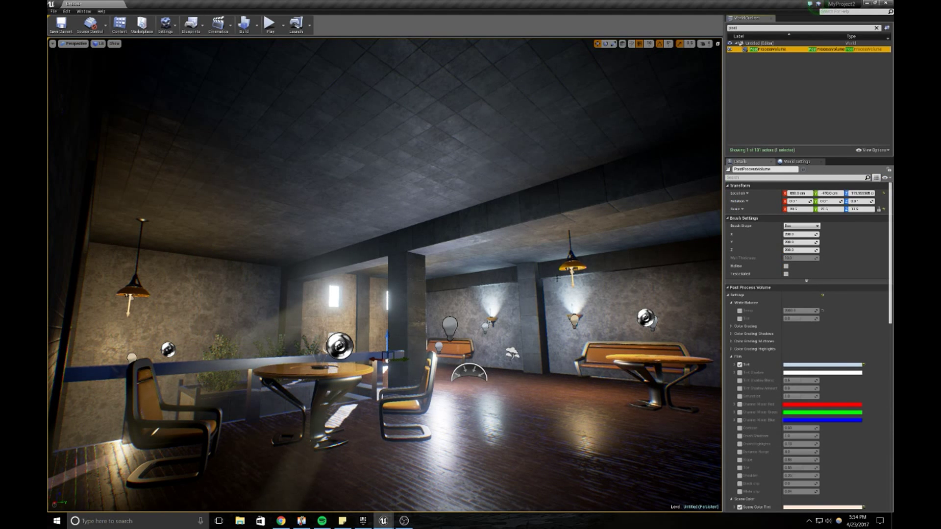
key("g")
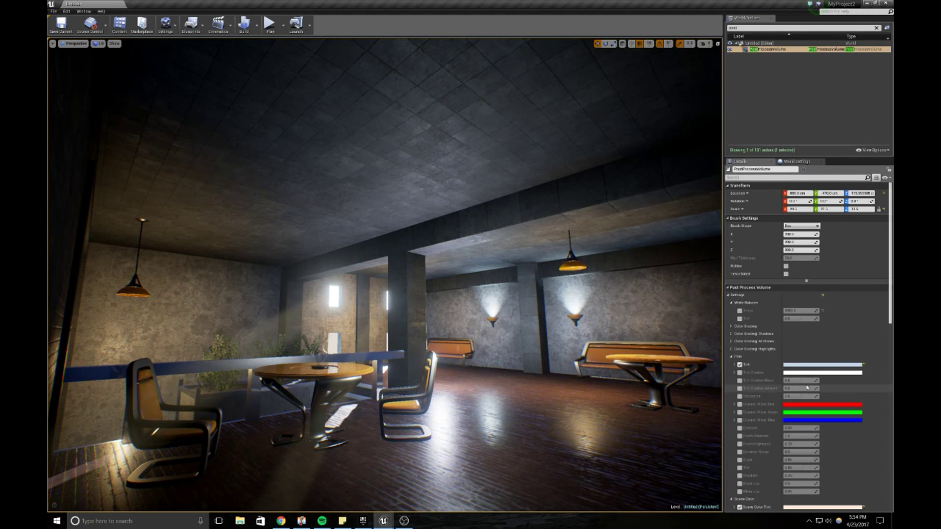
scroll(805, 389, "down", 5)
scroll(805, 389, "down", 15)
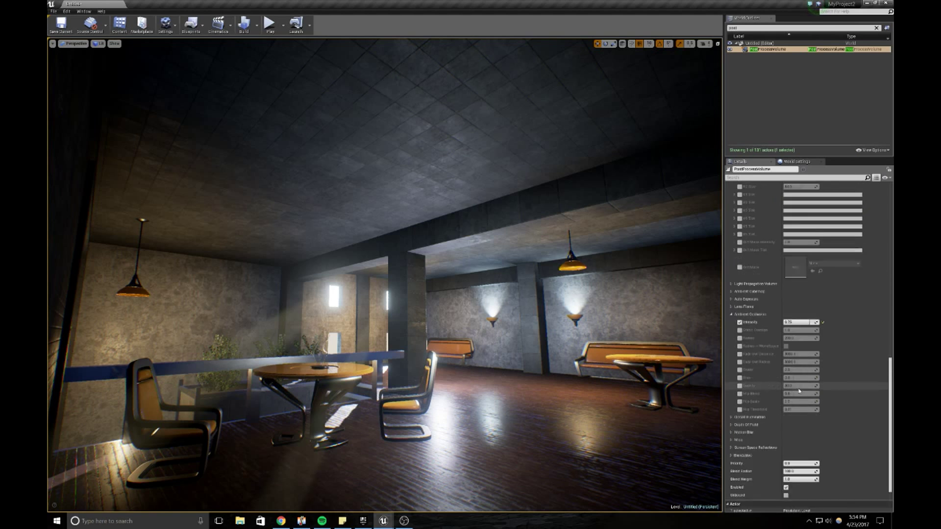
left_click(732, 400)
left_click(739, 408)
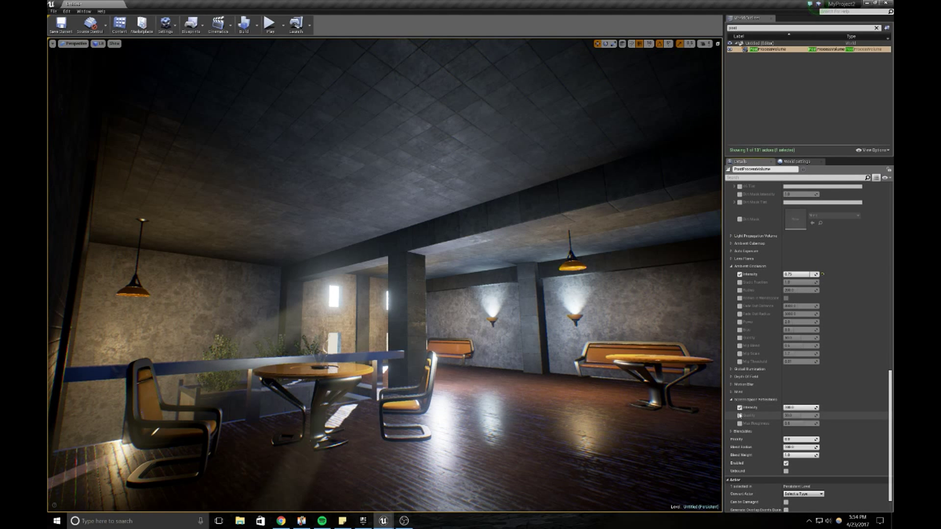
left_click(740, 416)
left_click(739, 423)
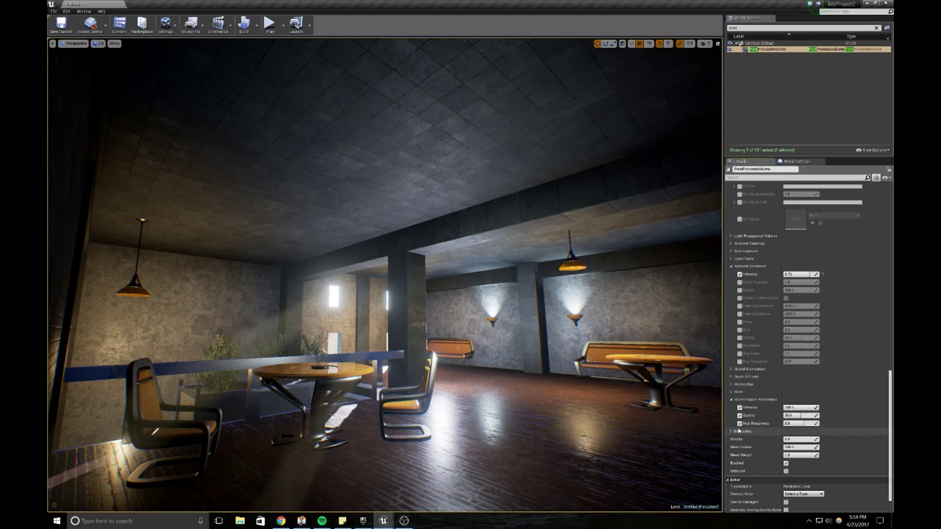
Set the Screen Space Reflections Intensity to 50.
left_click(797, 407)
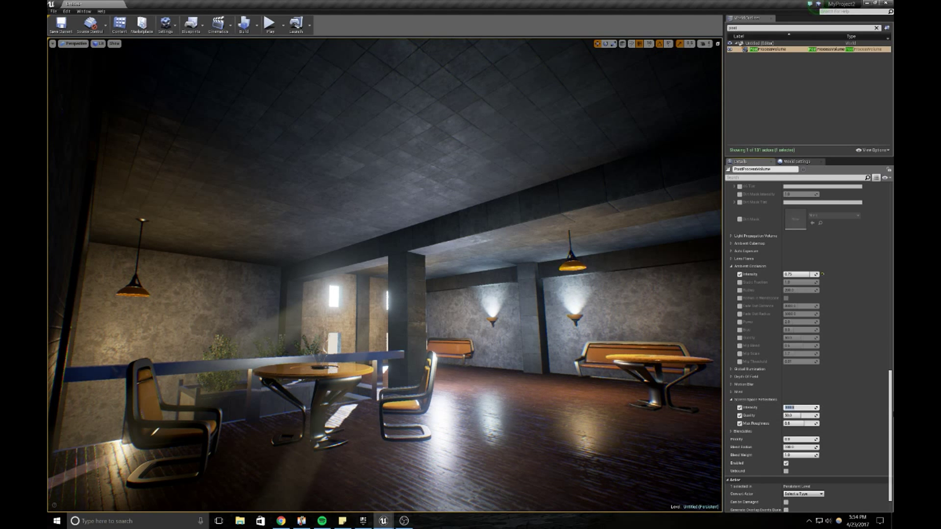
type("0")
key("Return")
type("50")
key("Return")
key("Tab")
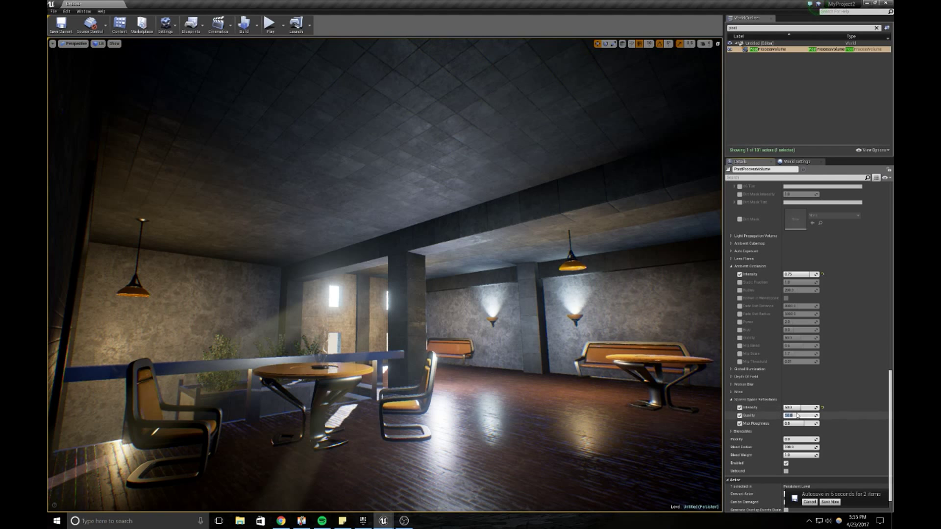
Set Screen Space Reflections Quality to 75 on the PostProcessVolume.
mouse_move(755, 418)
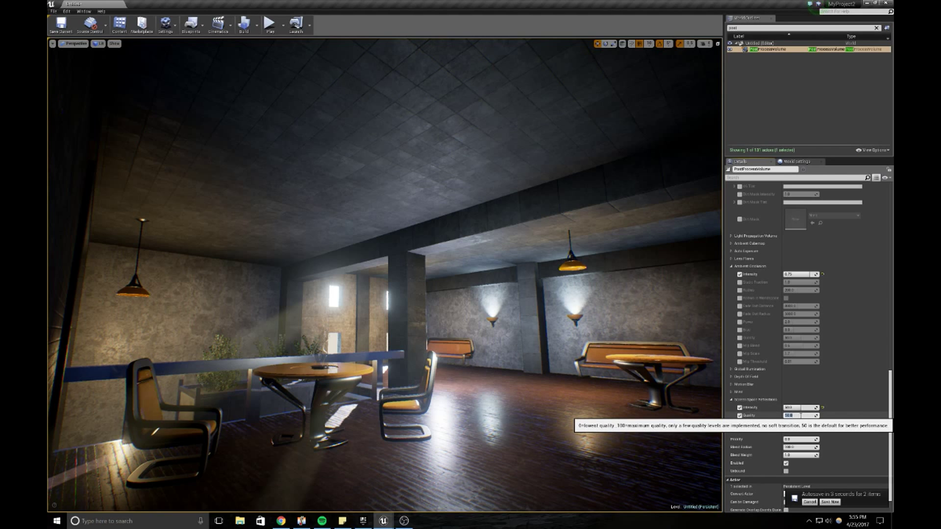
type("75")
key("Return")
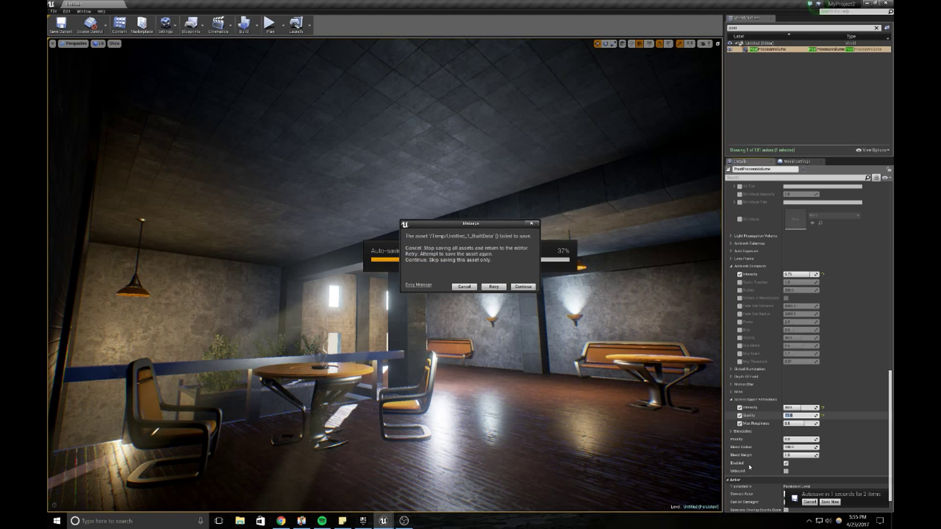
Dismiss the failed autosave dialogs with Continue and OK, and close the Message Log.
left_click(523, 287)
left_click(514, 279)
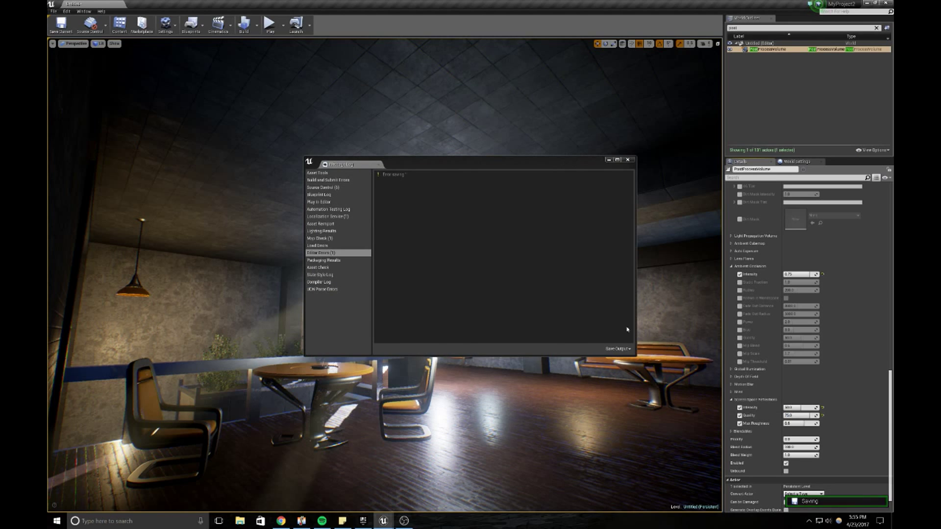
left_click(628, 159)
left_click(796, 424)
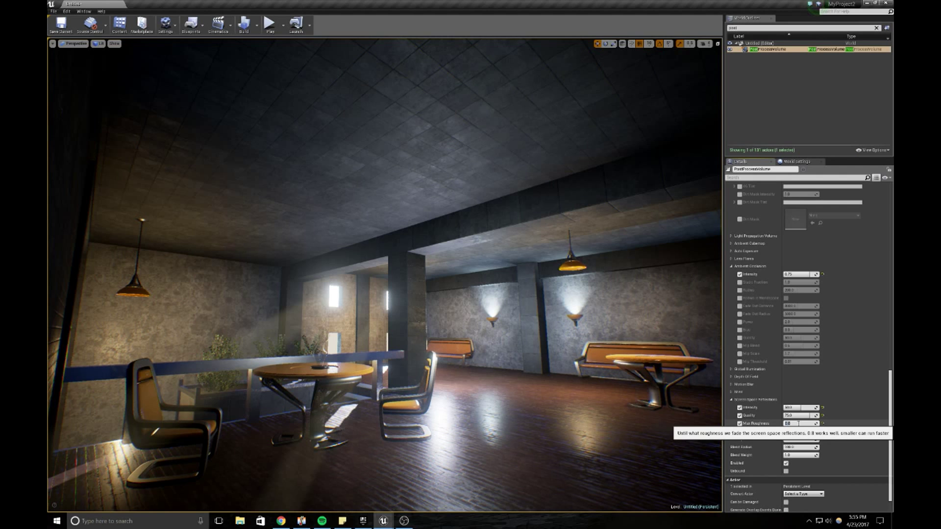
Set SSR Max Roughness to 1.0 and scroll the Details panel back to the top.
type("1")
key("Return")
type(".")
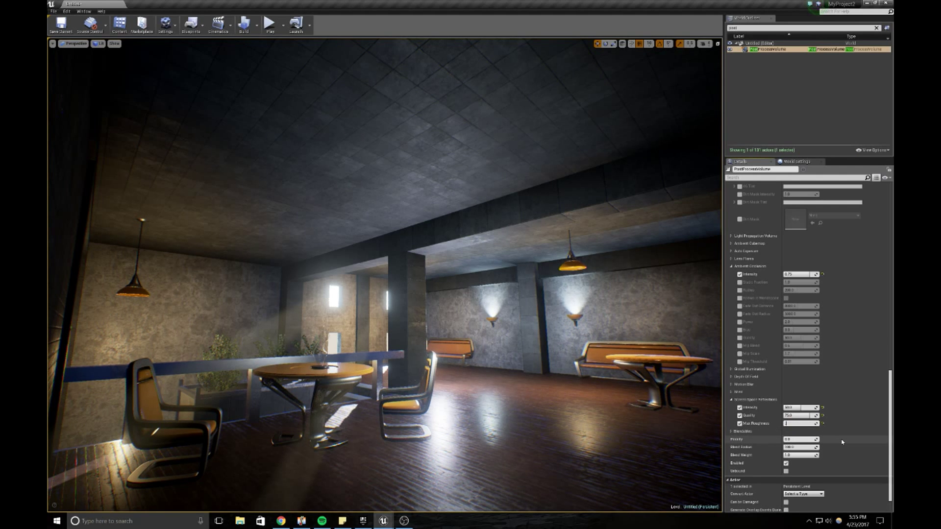
type("1")
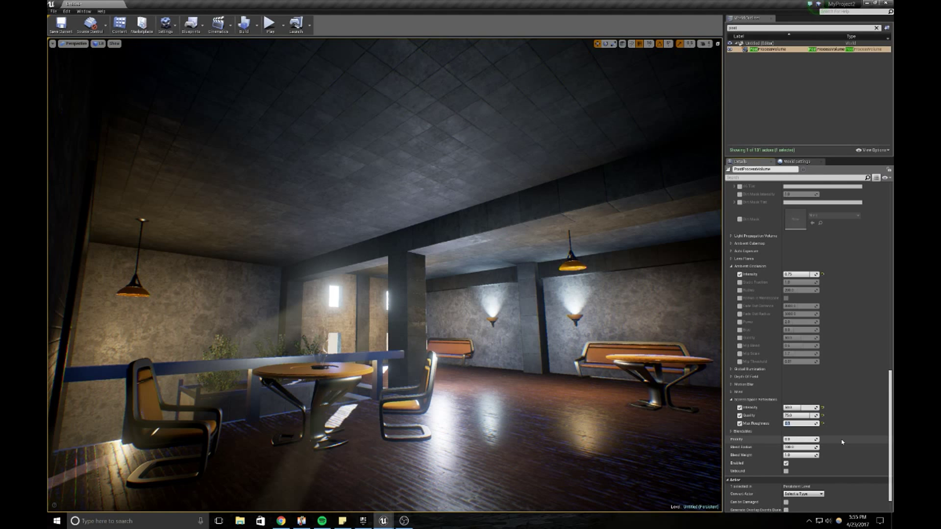
type("1")
key("Return")
type(".")
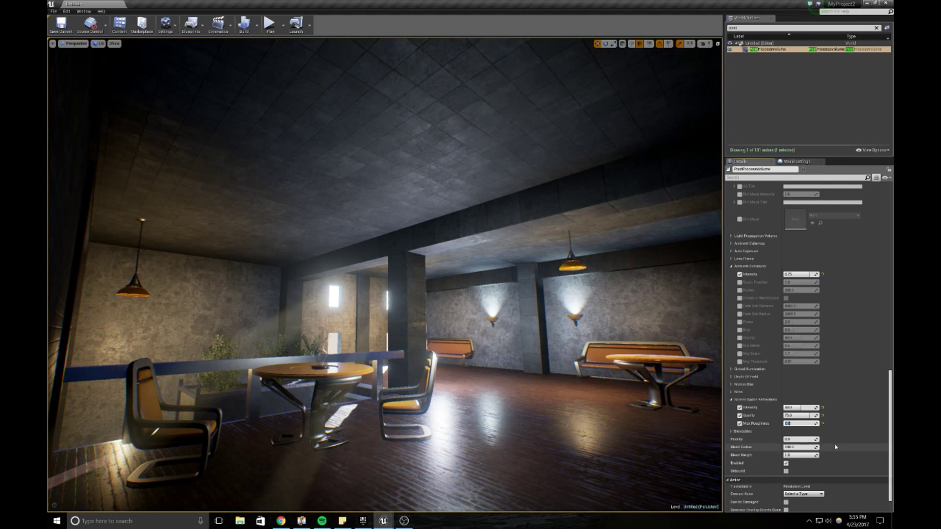
scroll(835, 447, "up", 1)
scroll(835, 447, "up", 10)
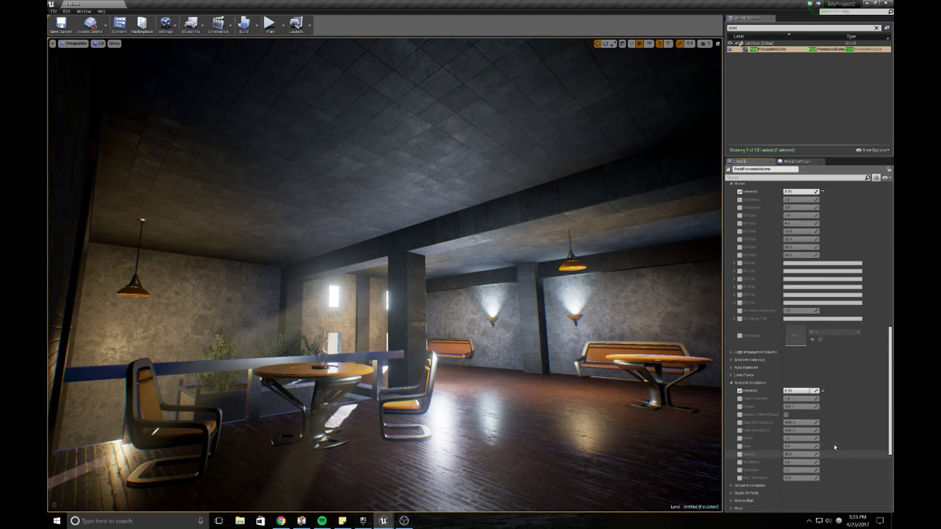
scroll(835, 454, "up", 5)
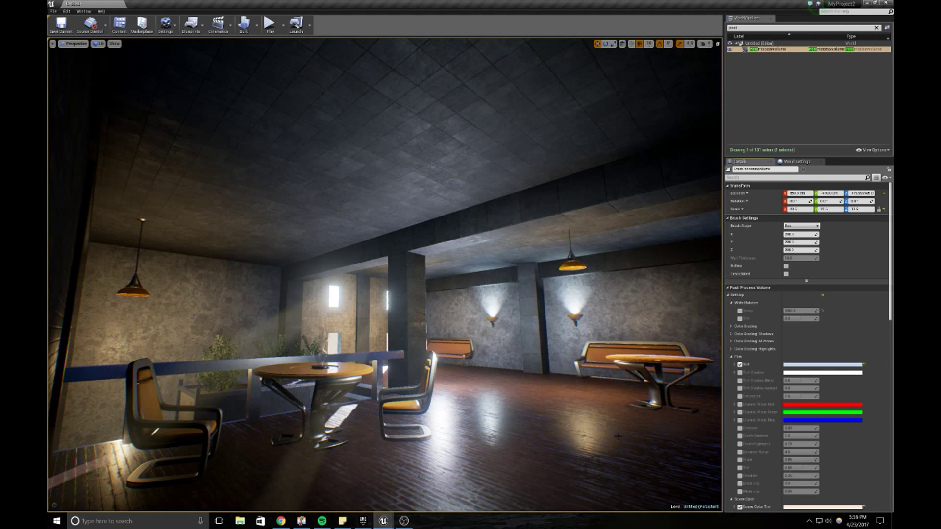
Rebuild the cafe scene's lighting with Build Lighting Only from the Build menu.
left_click(256, 24)
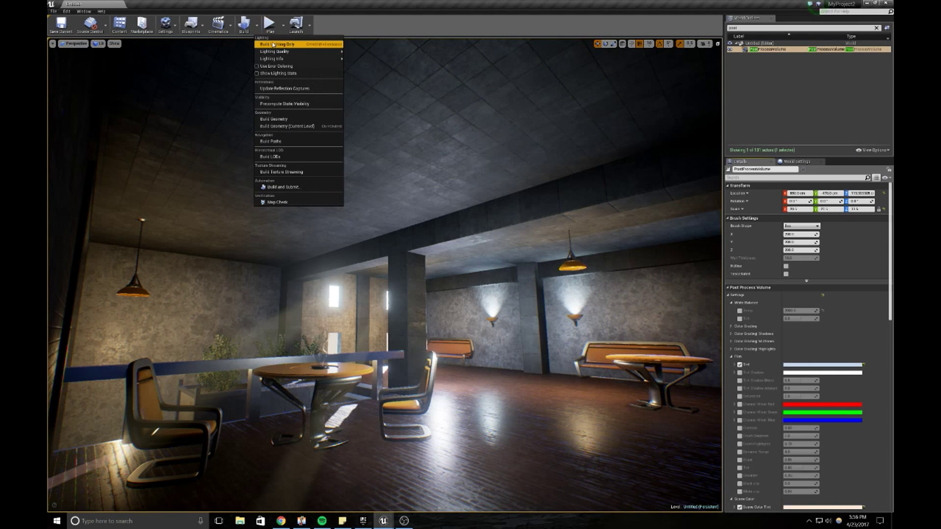
mouse_move(275, 52)
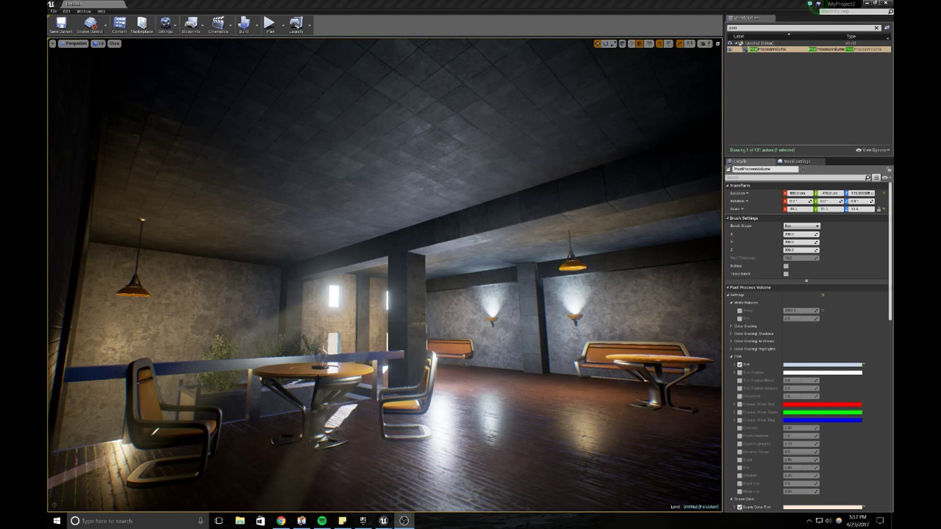
left_click(789, 365)
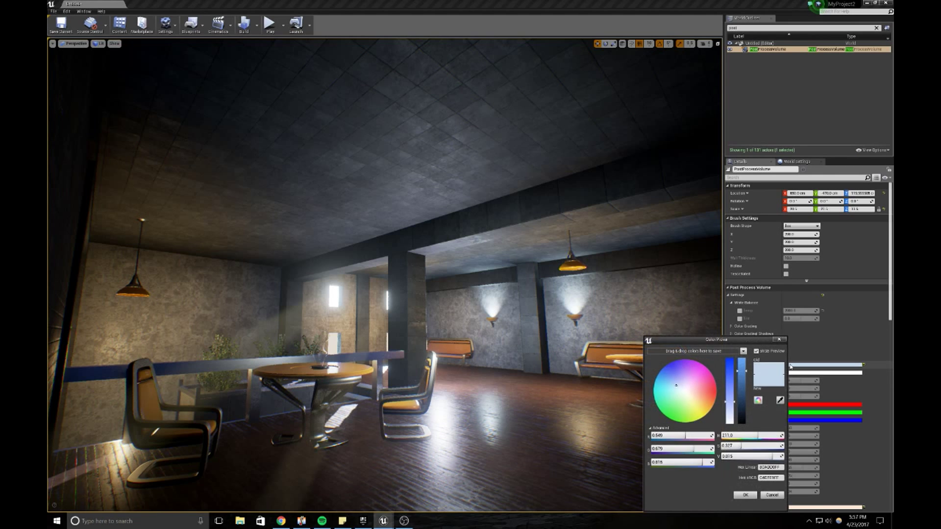
Shift the Film Tint colour toward cyan in the colour picker and accept it.
left_click(683, 387)
left_click_drag(682, 387, 675, 393)
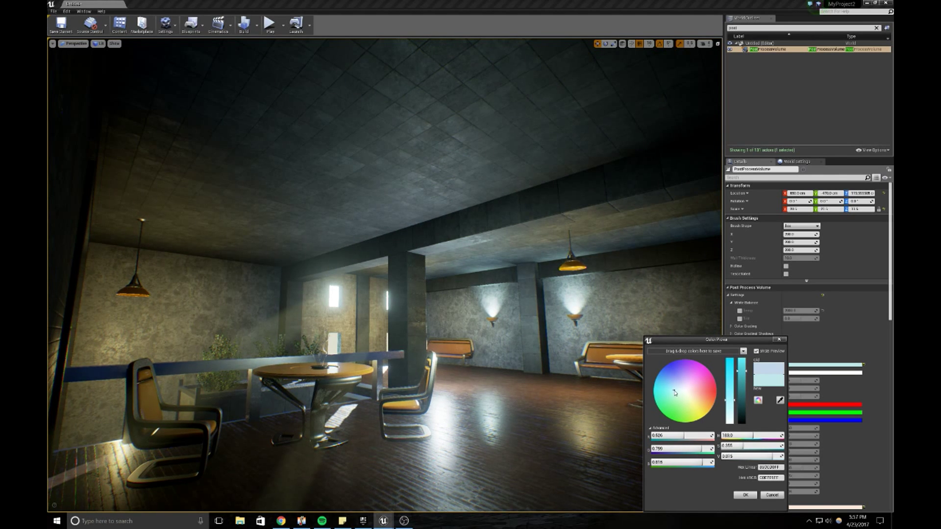
left_click(745, 495)
Bring up the Scene Color Tint colour picker for editing.
scroll(748, 397, "down", 2)
scroll(748, 396, "down", 1)
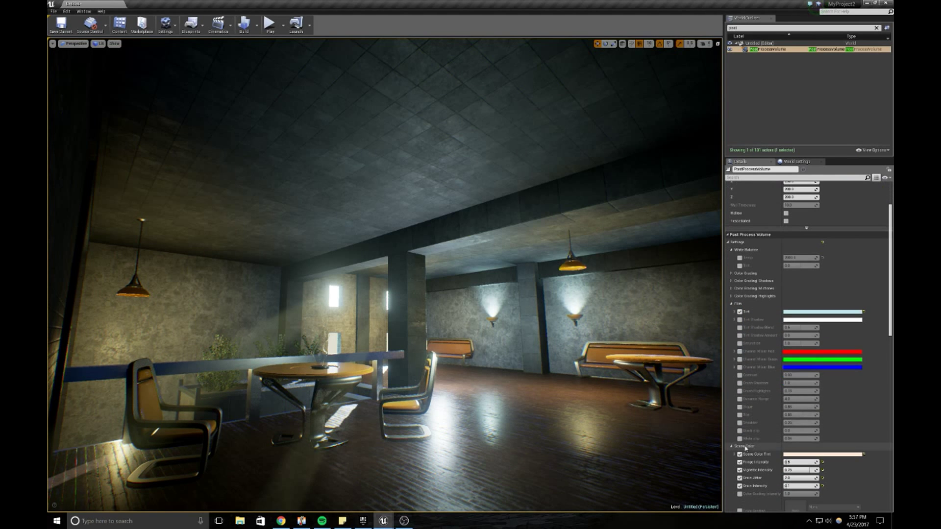
left_click(824, 455)
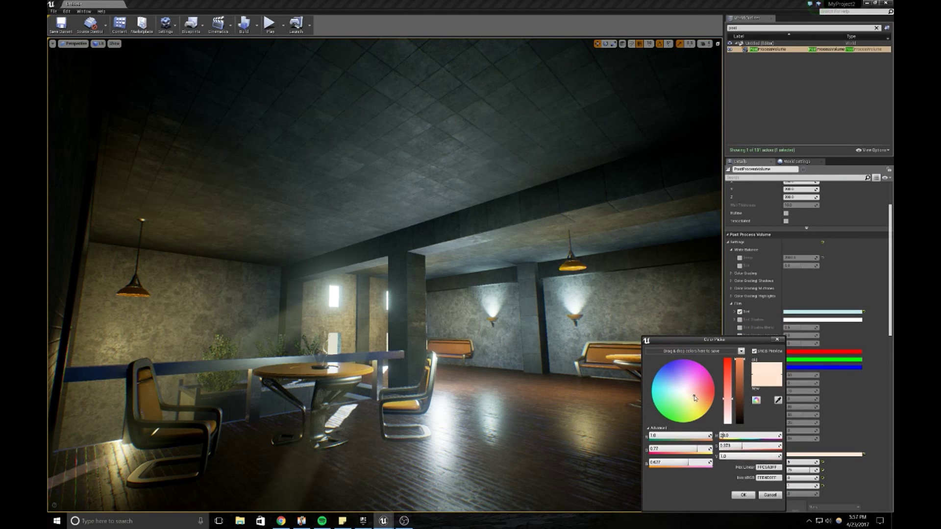